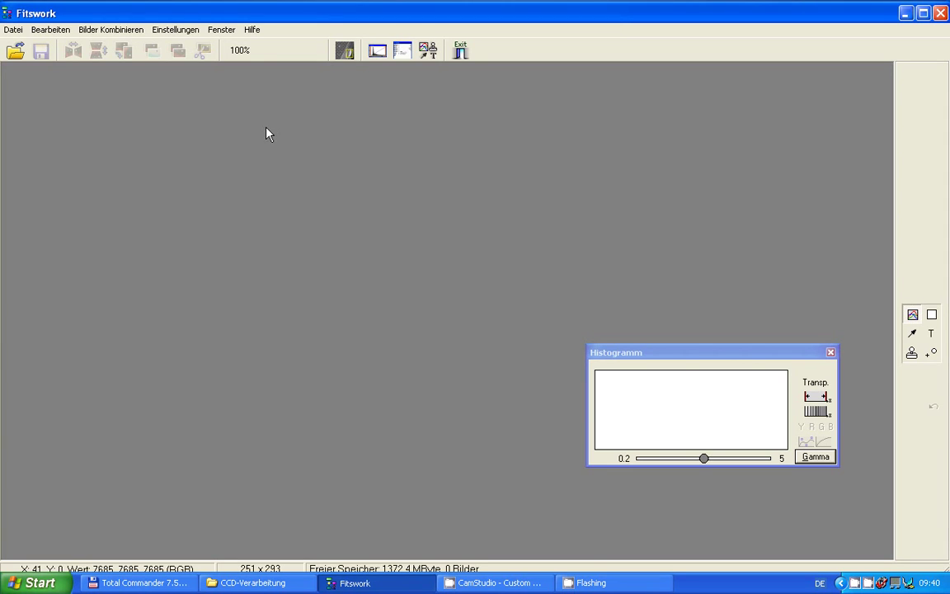
Open the three b, g and r 11-11-28 TIF images together from the fertig folder.
click(13, 32)
click(20, 46)
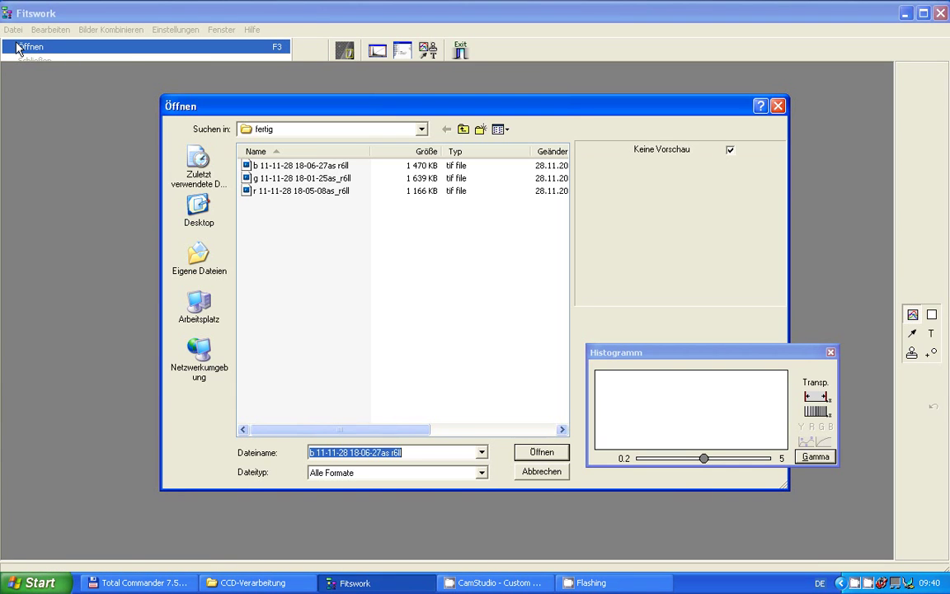
click(281, 192)
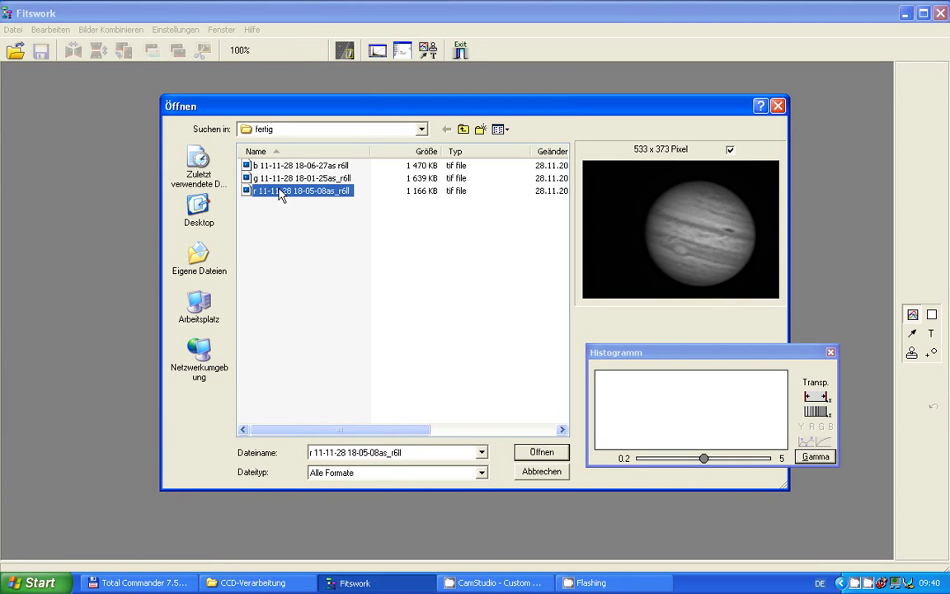
shift+click(280, 178)
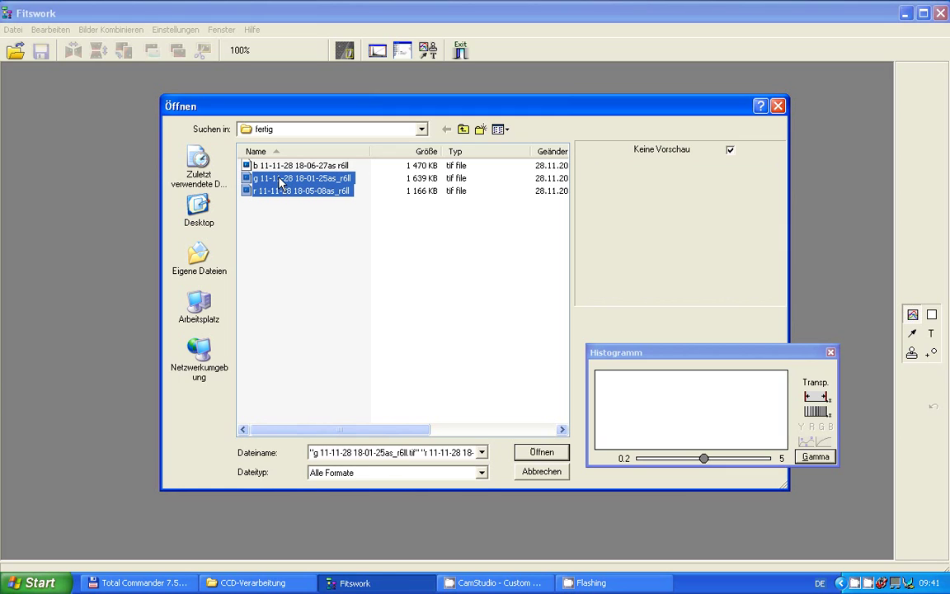
shift+click(280, 166)
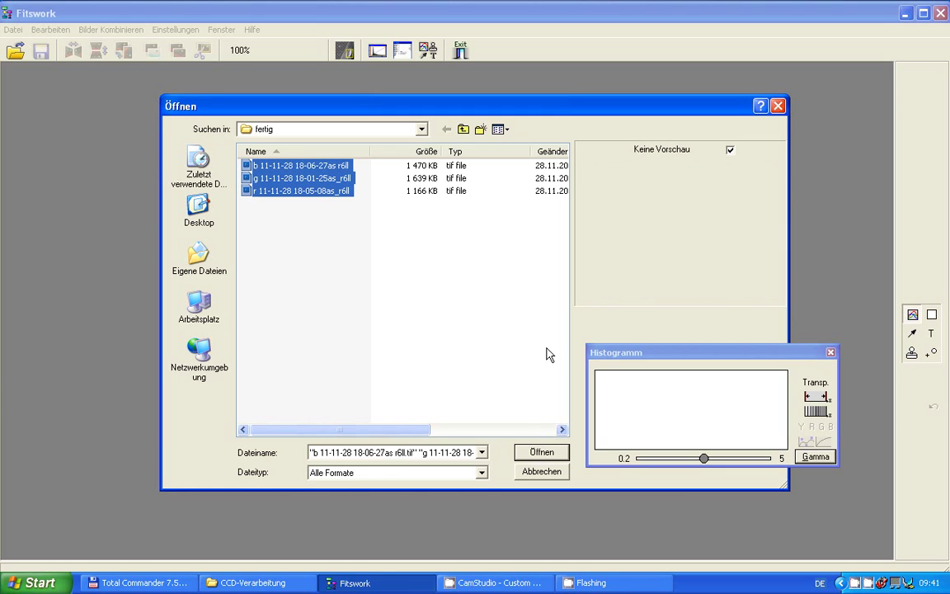
click(525, 452)
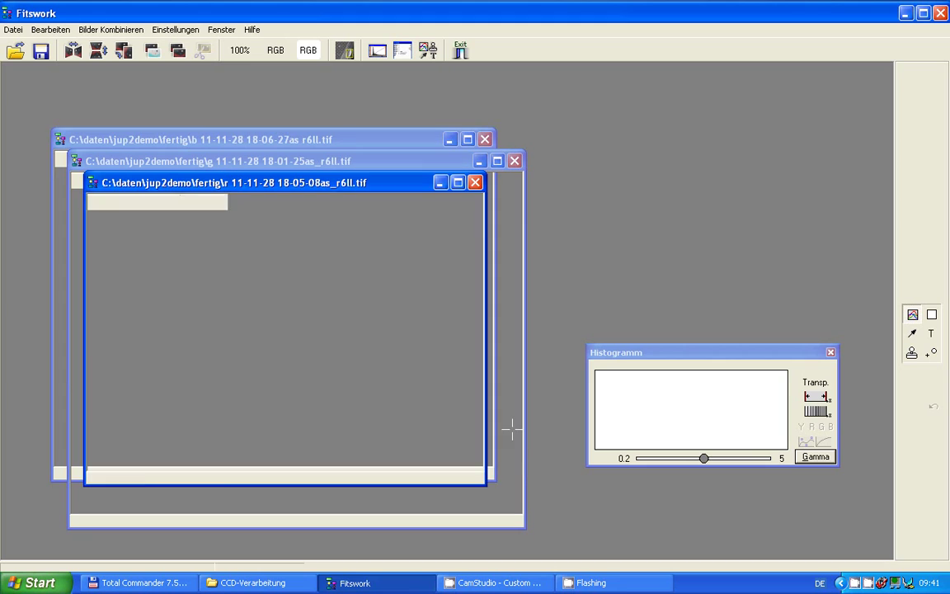
Tile the three image windows side by side and set the global zoom to 70%.
click(216, 35)
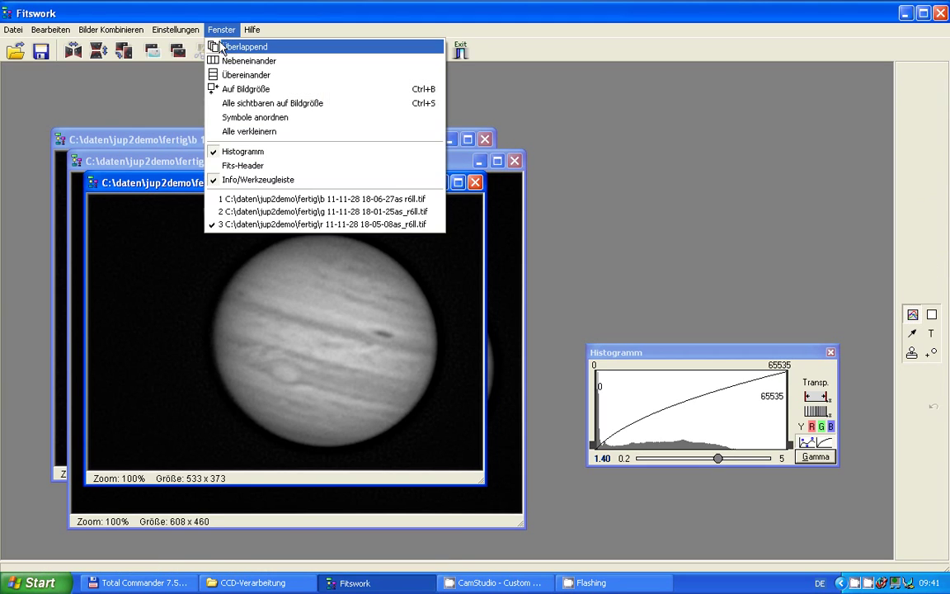
click(202, 56)
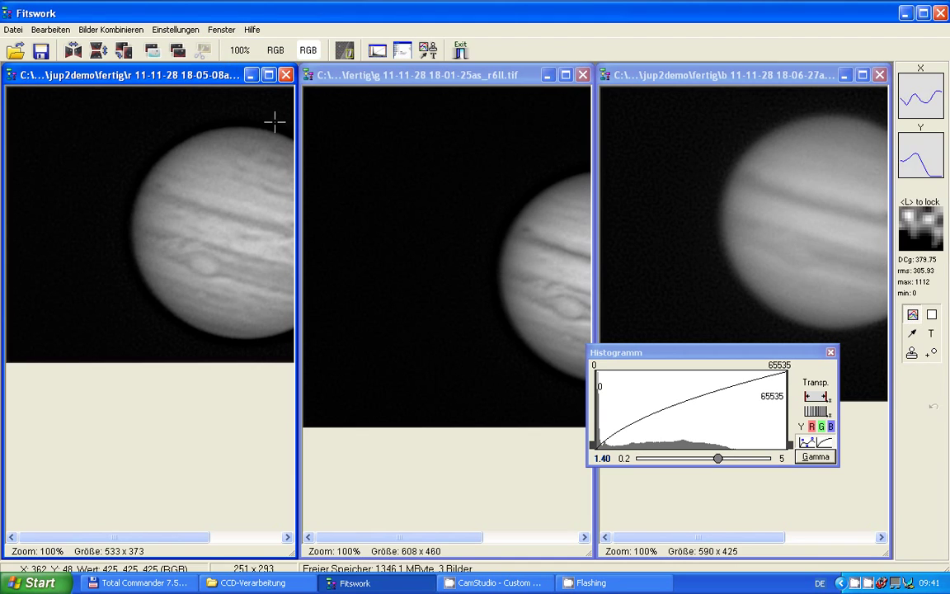
click(241, 53)
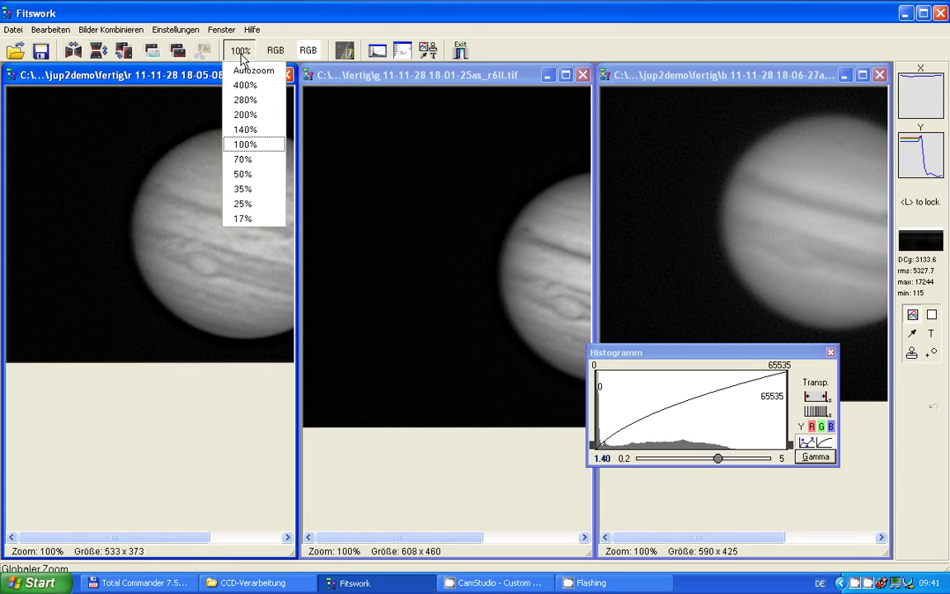
click(243, 180)
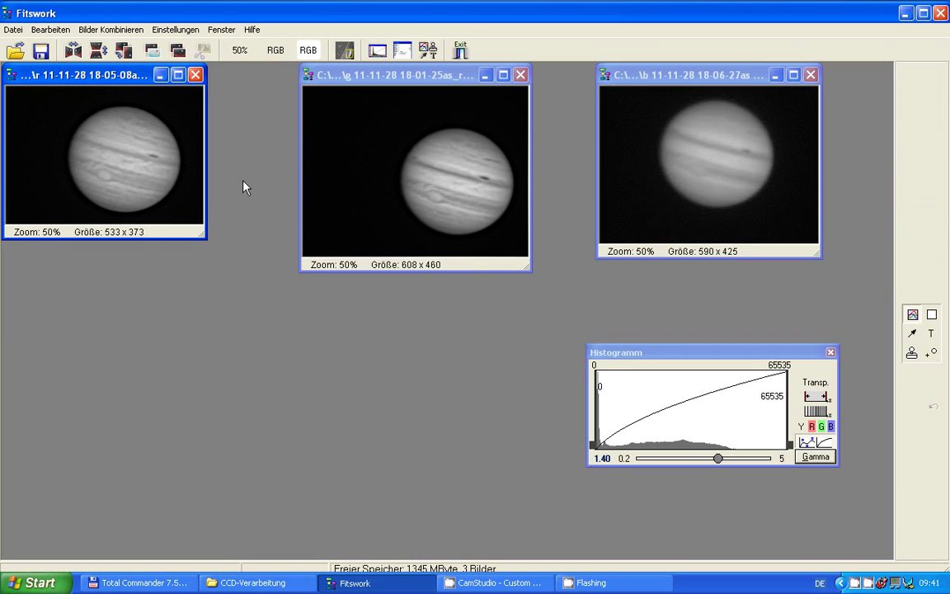
click(239, 51)
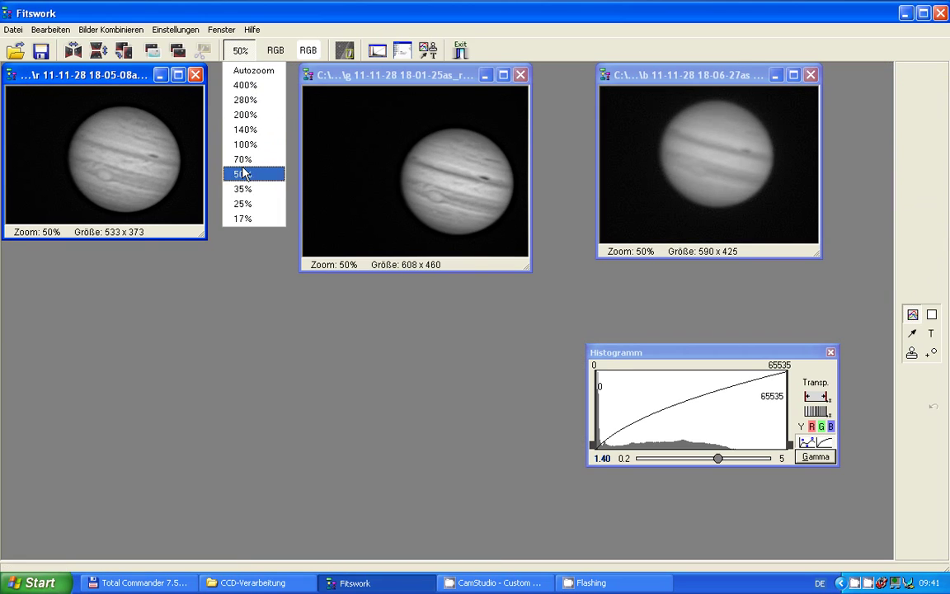
click(242, 171)
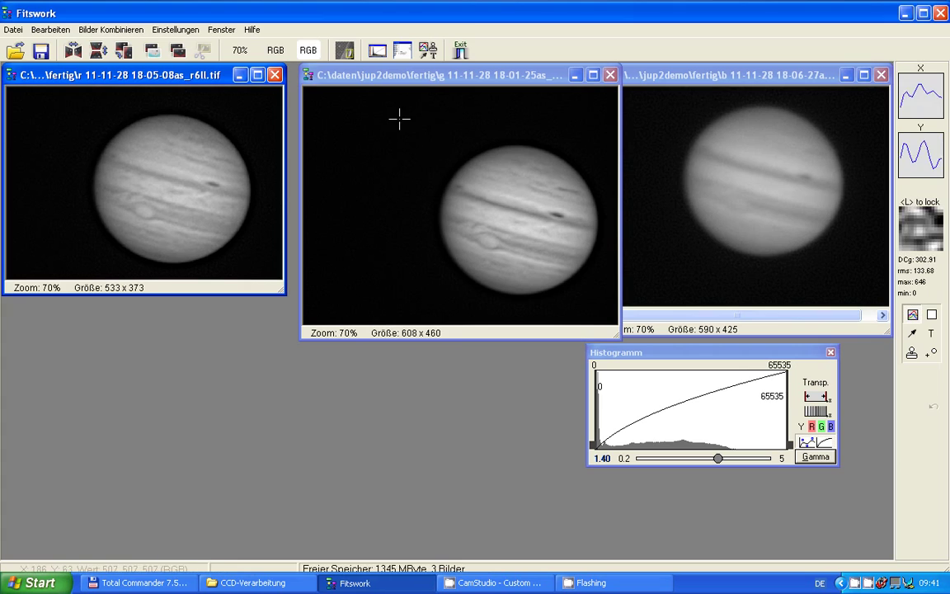
Using cross-correlation for shift detection, select Jupiter in the red, green and blue images, about 261 x 280, 226 x 287 and 248 x 278 pixels.
click(342, 52)
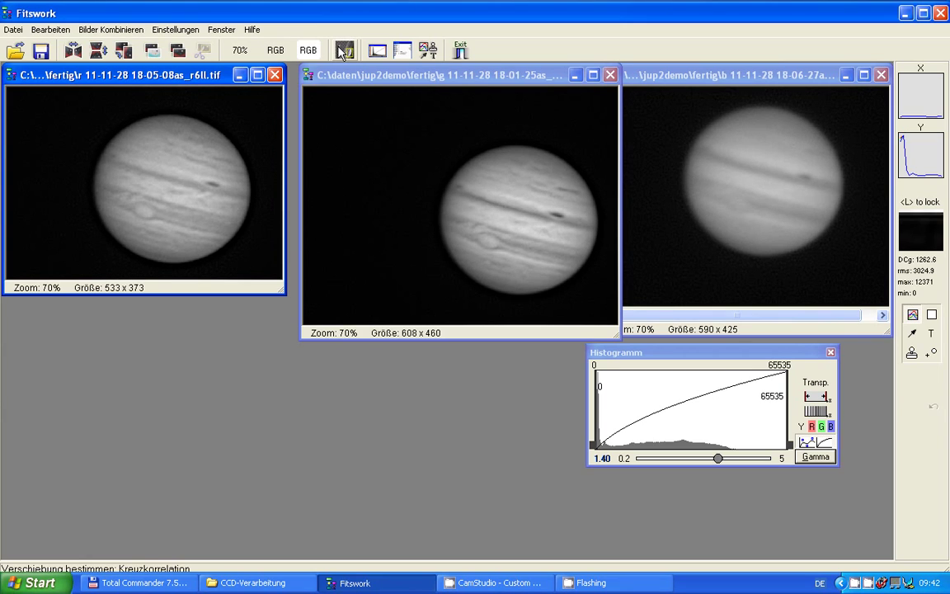
click(342, 51)
click(345, 51)
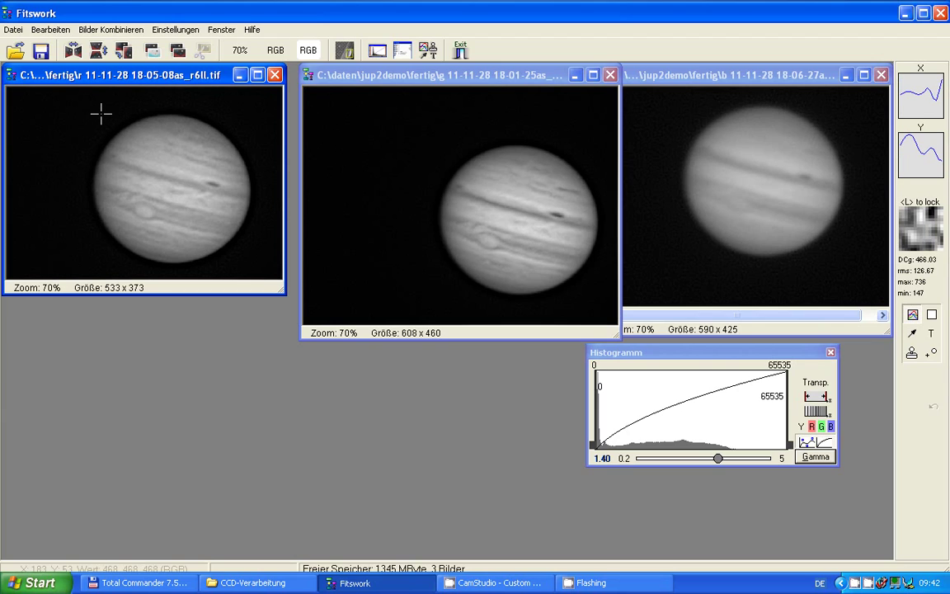
drag(100, 114, 237, 261)
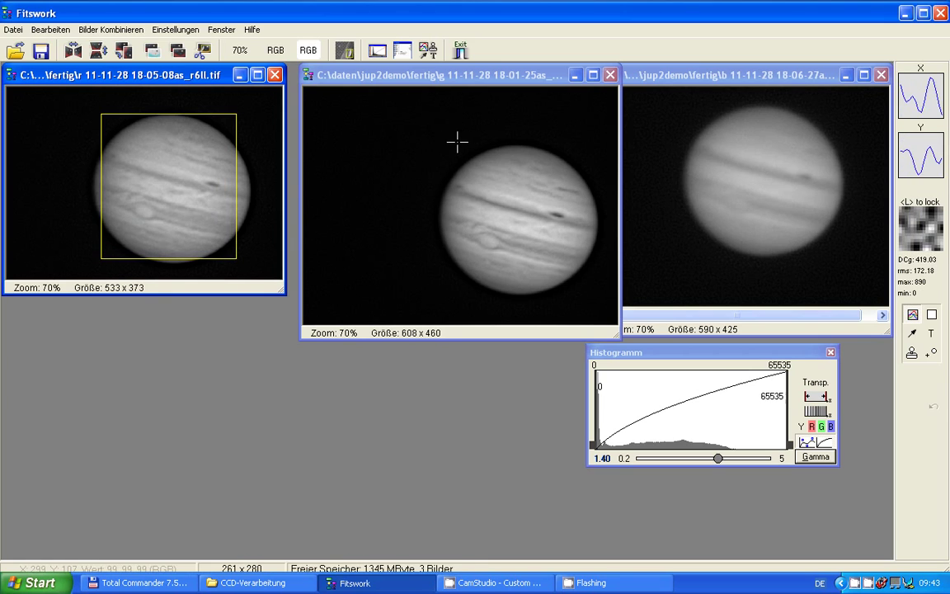
drag(456, 143, 574, 291)
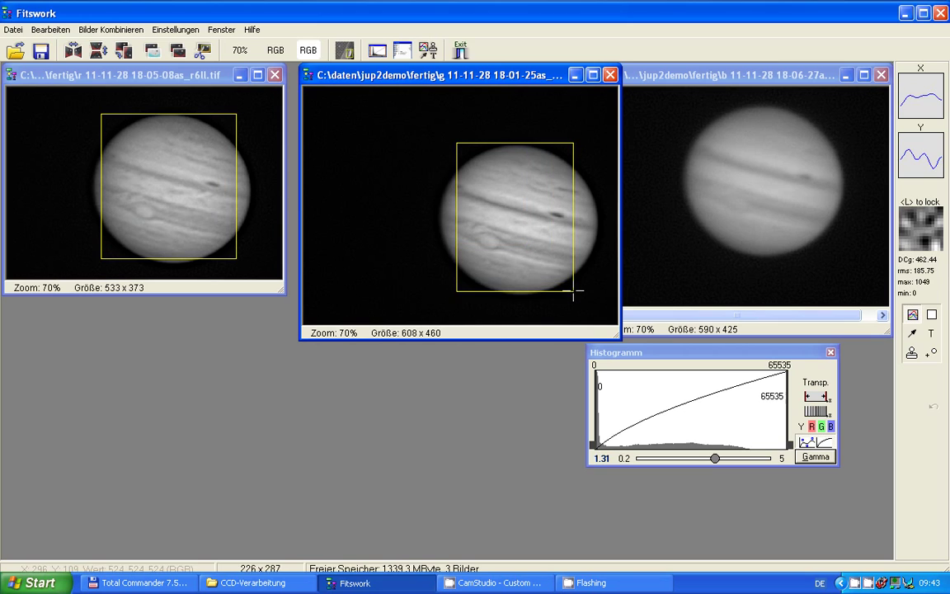
drag(698, 108, 826, 252)
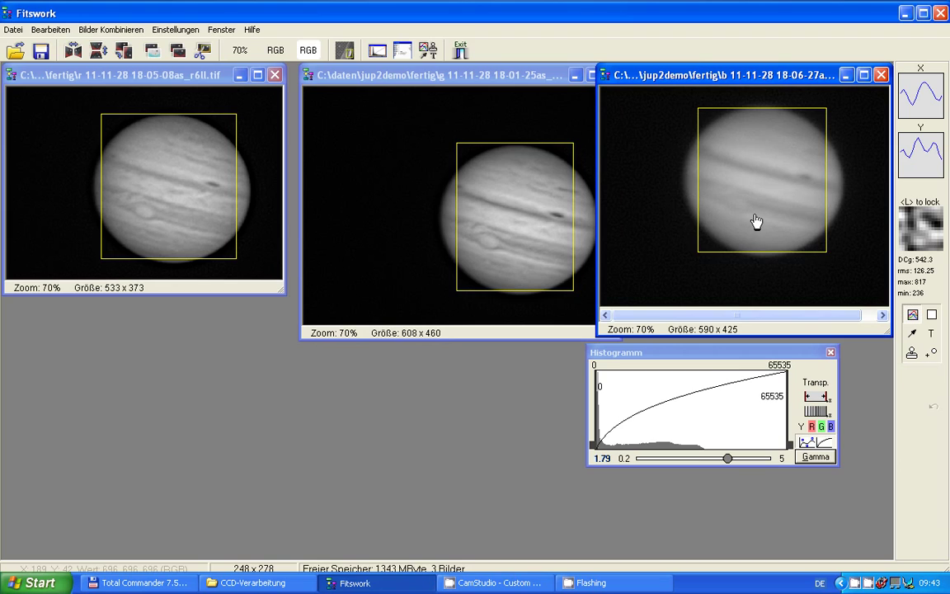
Combine the three monochrome images into an RGB image with shift, assigning the r, g and b files to the red, green and blue channels.
click(118, 31)
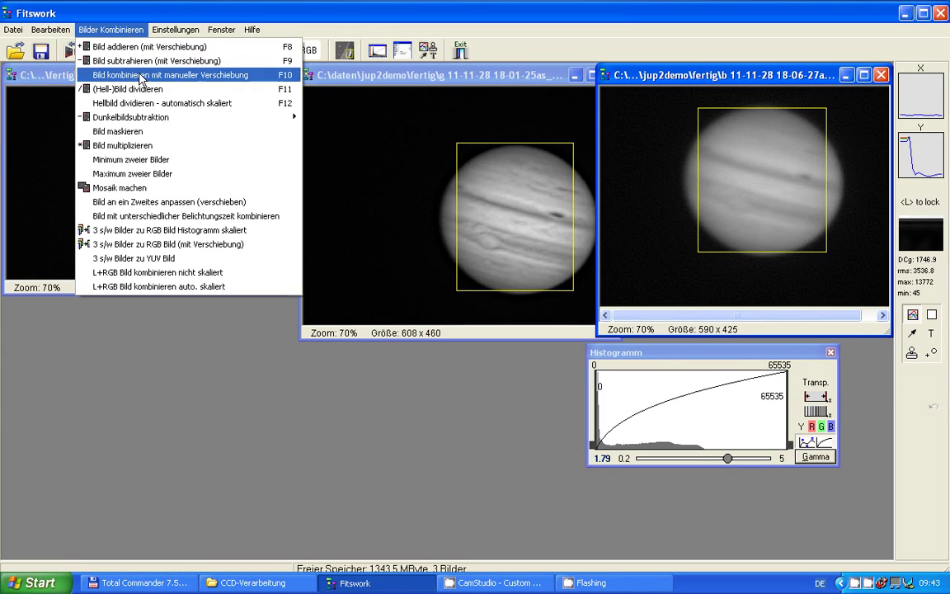
click(133, 245)
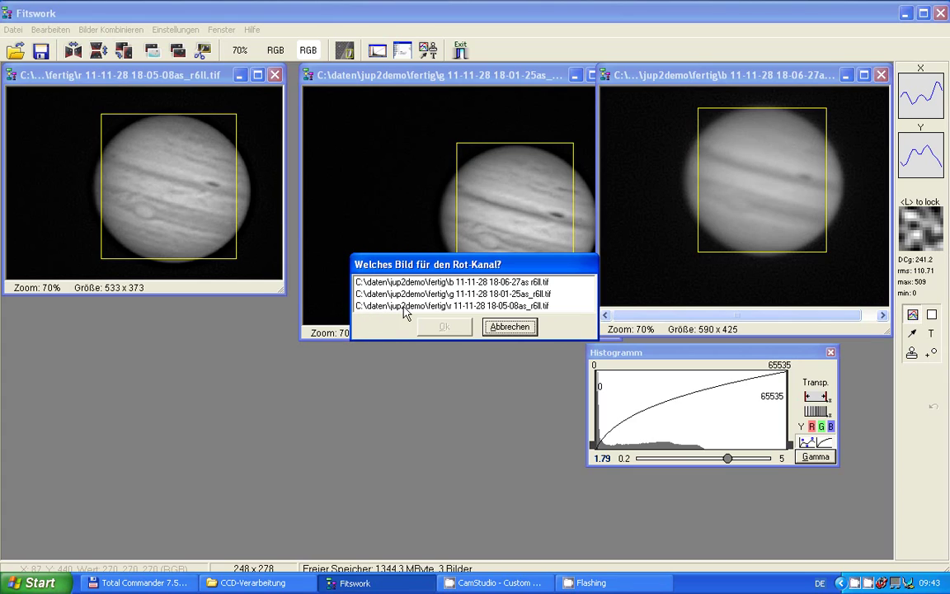
click(452, 308)
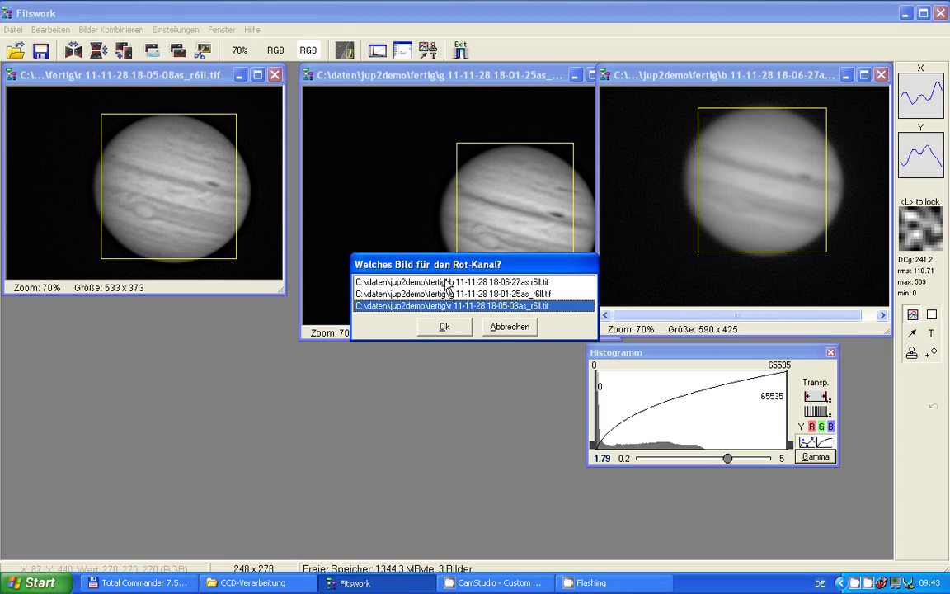
click(441, 329)
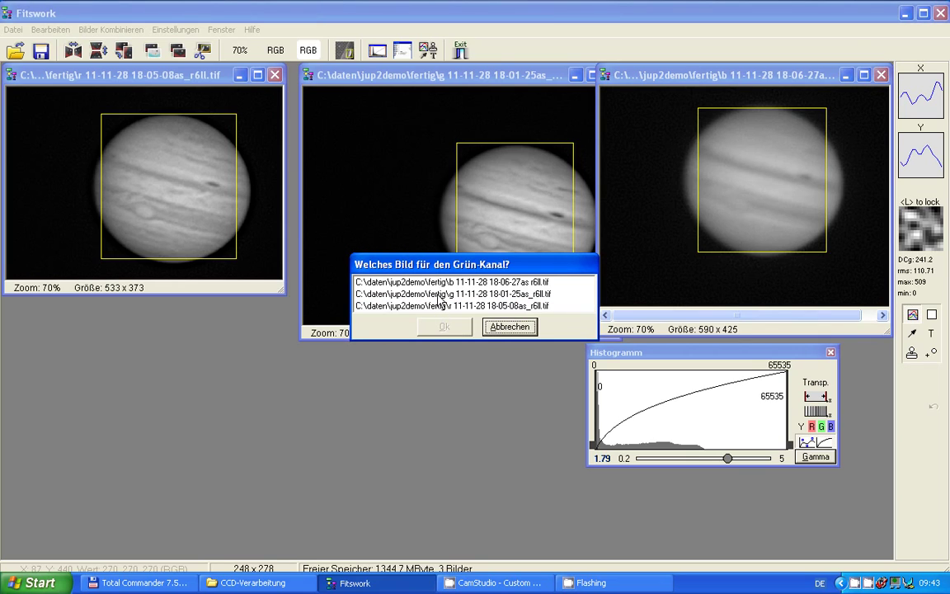
click(438, 295)
click(440, 282)
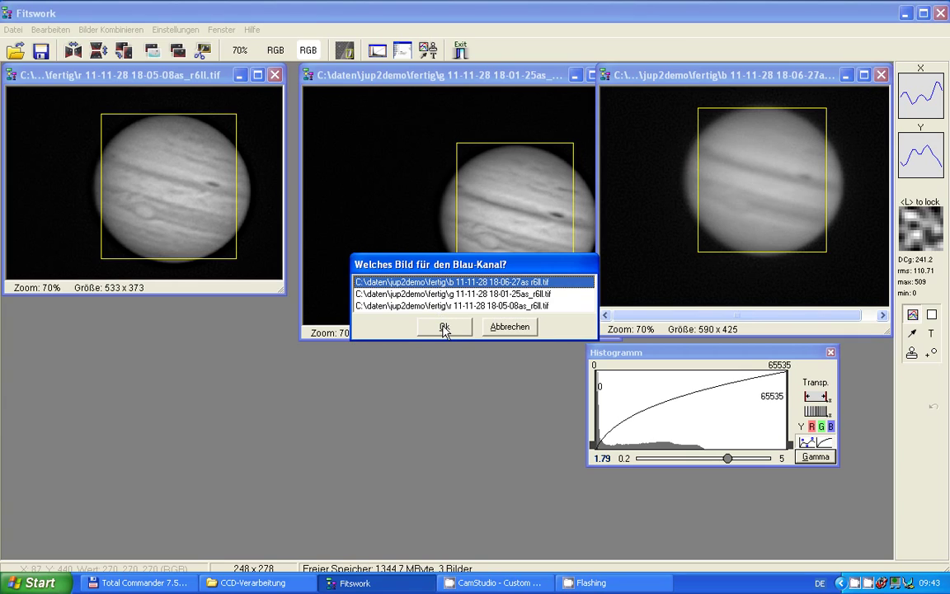
click(443, 326)
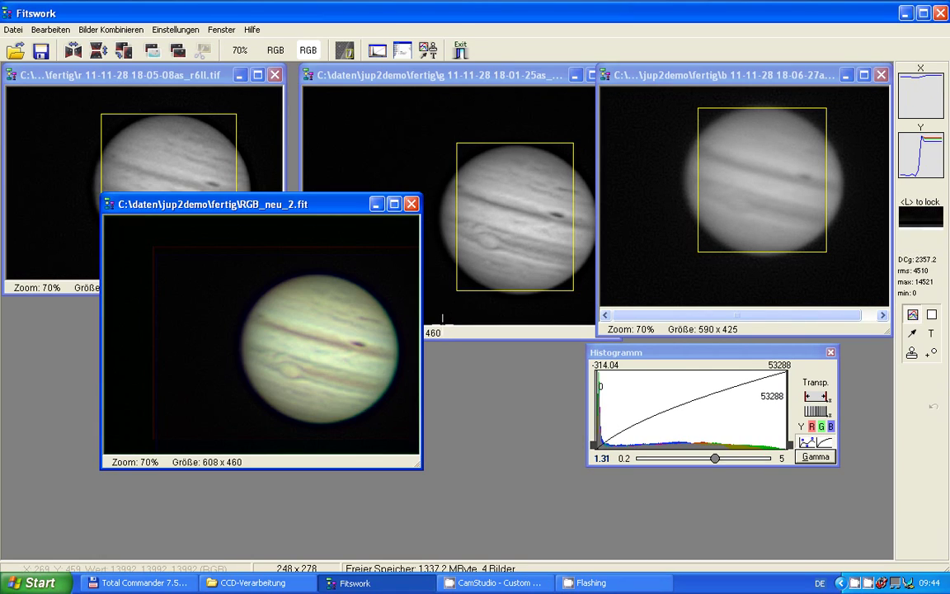
Maximise the combined RGB image at 100% zoom and use the 15x15 surroundings of a point in Jupiter's bright central zone as white value.
double_click(322, 208)
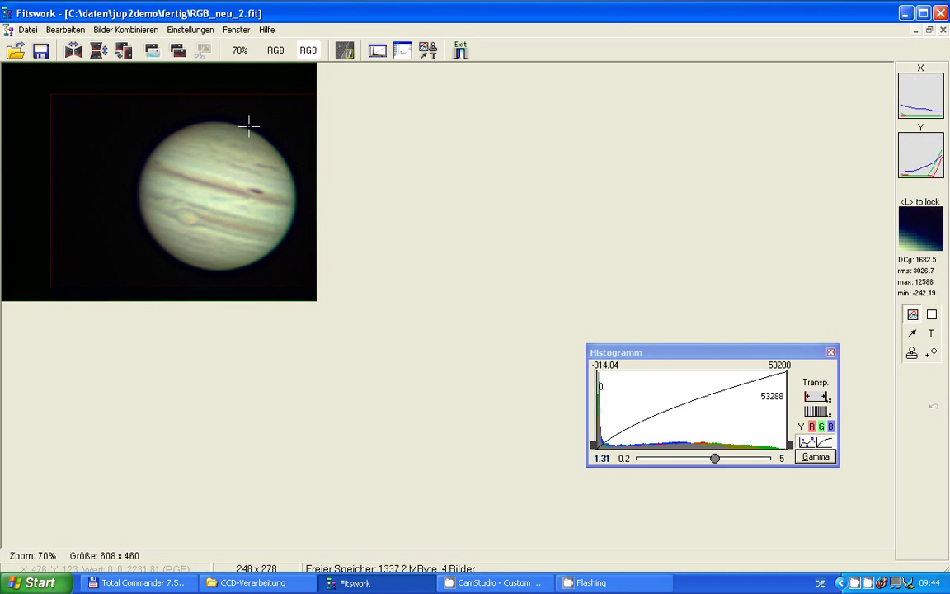
click(240, 50)
click(250, 149)
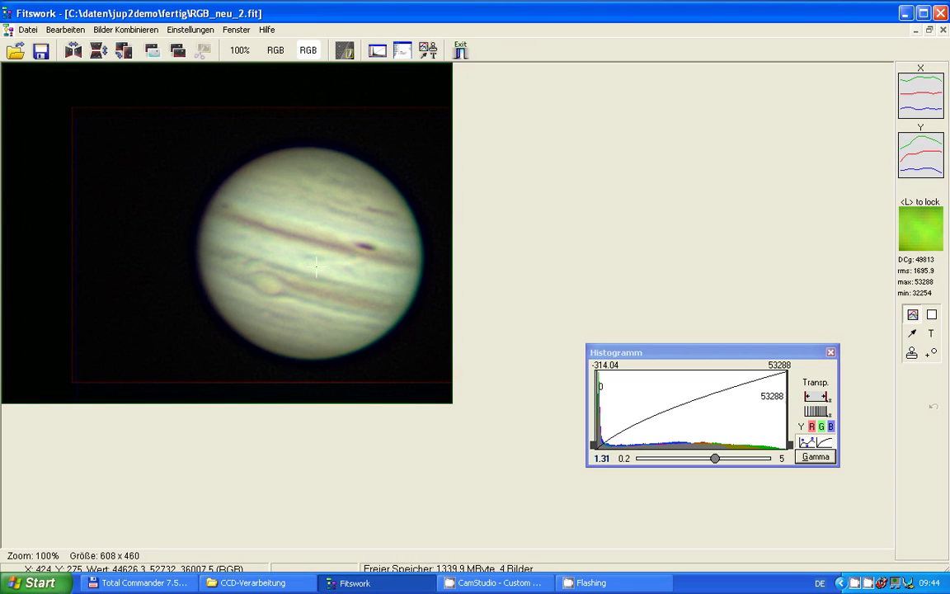
right_click(316, 267)
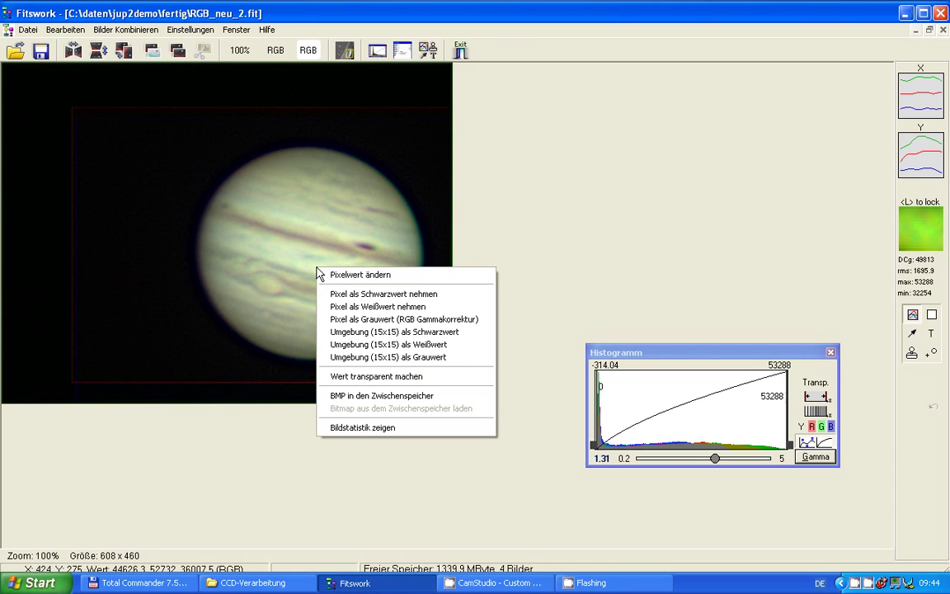
click(360, 345)
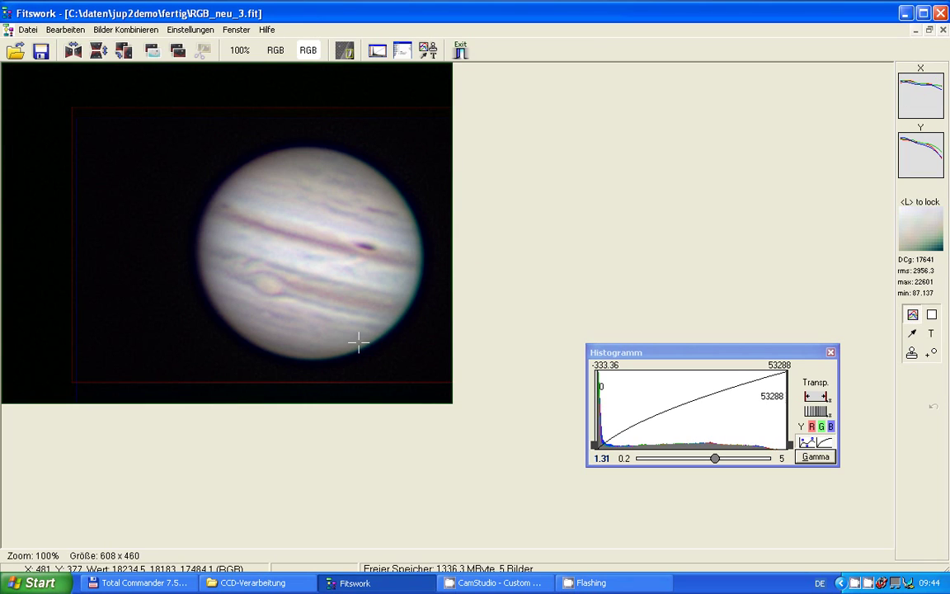
Adjust the RGB image's histogram to a black point of about -3432.74, a white point of about 55592.04 and a gamma of 0.96.
click(804, 458)
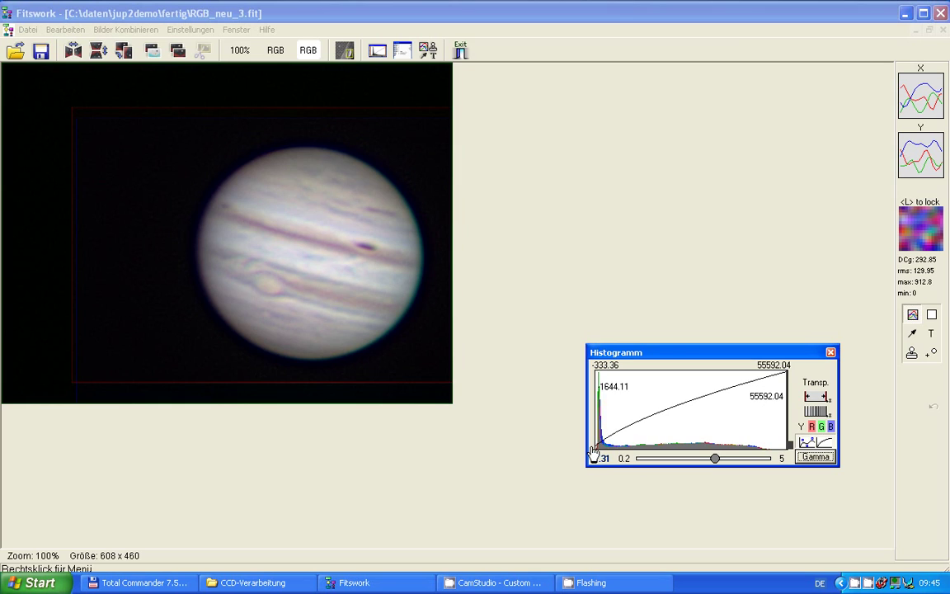
drag(593, 452, 590, 452)
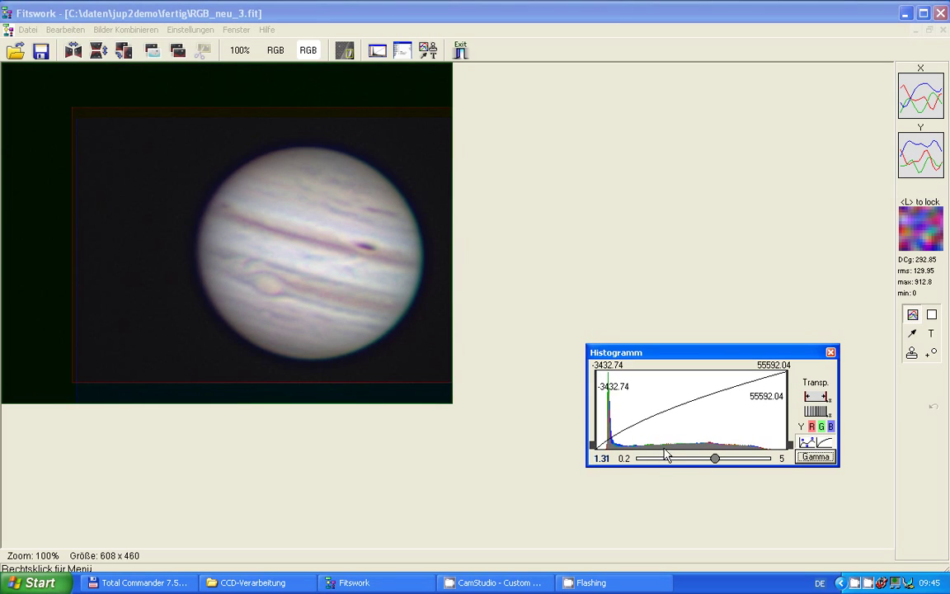
drag(715, 461, 703, 464)
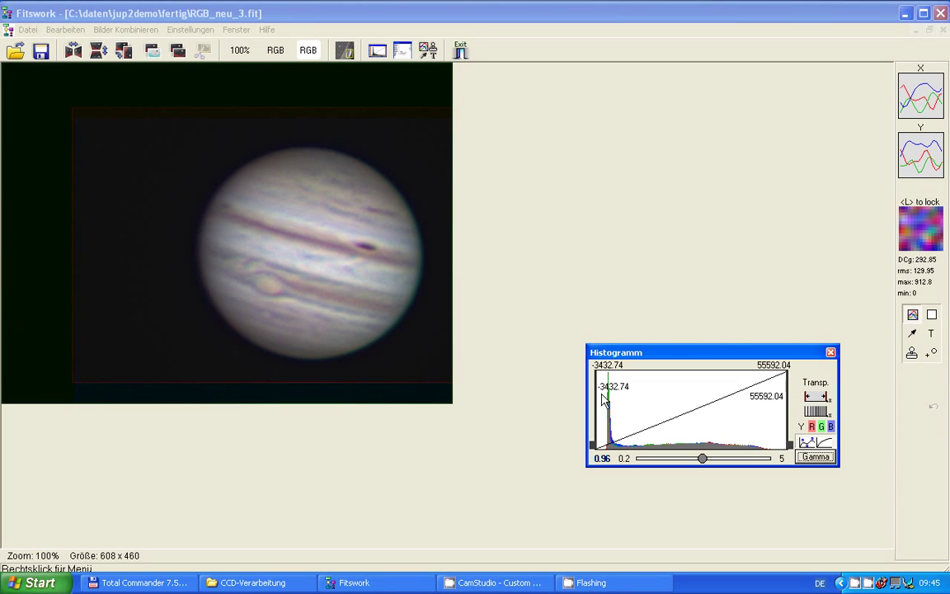
Close RGB_neu_2.fit and tile the remaining images side by side, moving the Histogramm window clear of the red image.
click(242, 33)
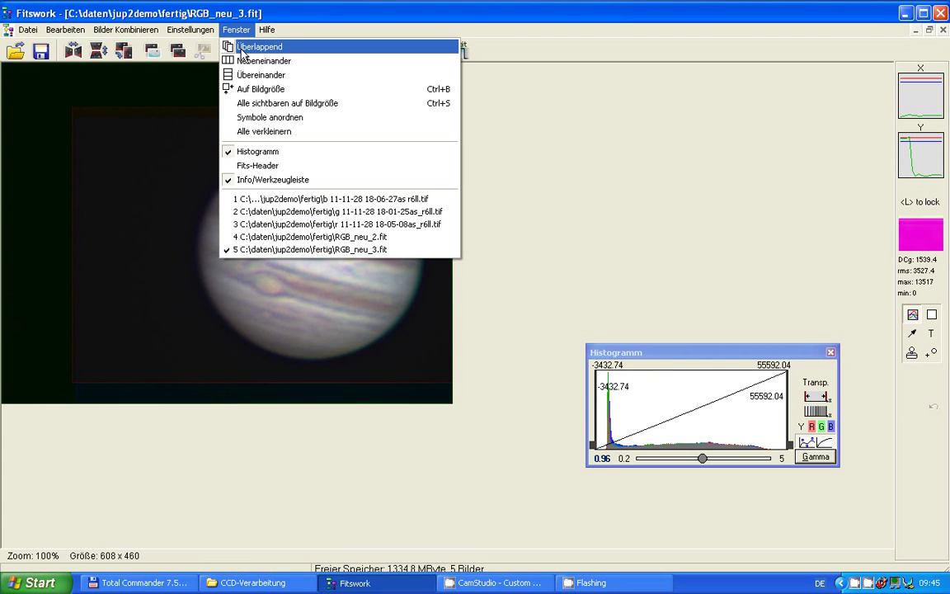
click(242, 61)
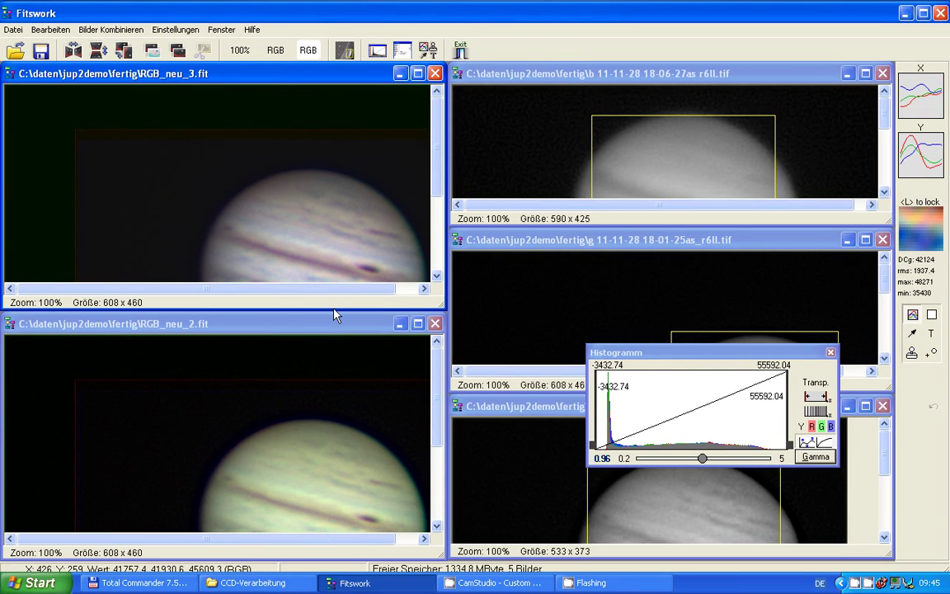
click(435, 324)
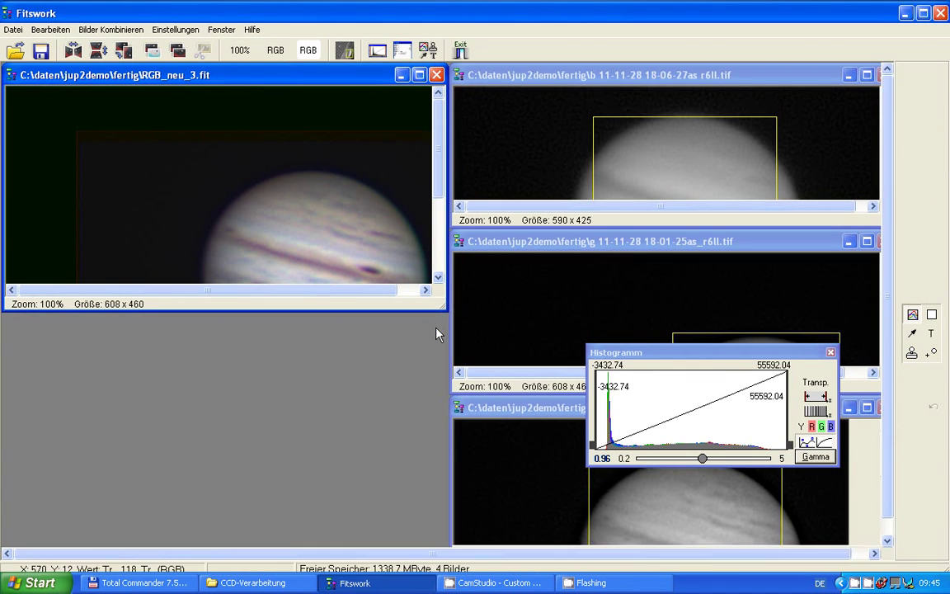
click(217, 30)
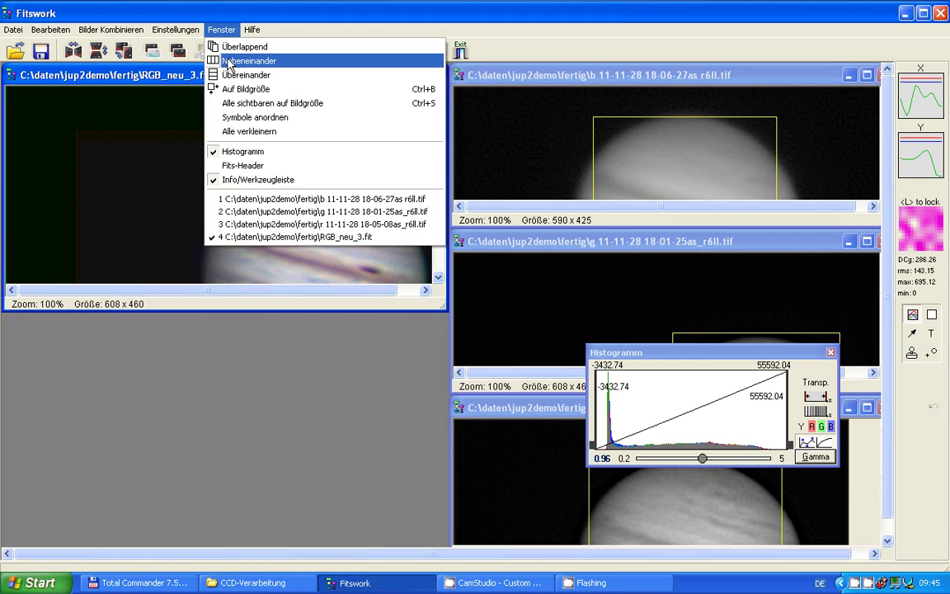
click(208, 61)
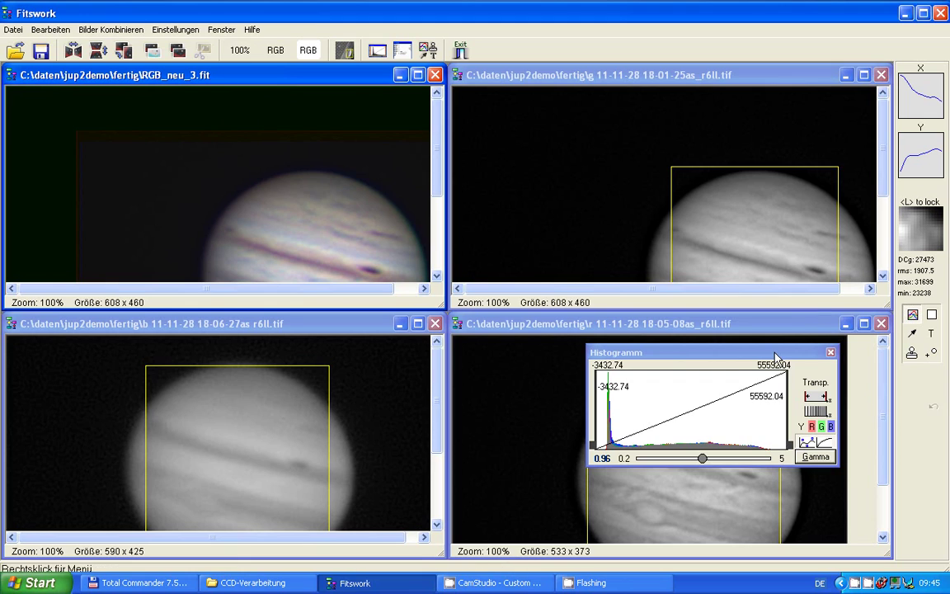
drag(775, 357, 709, 17)
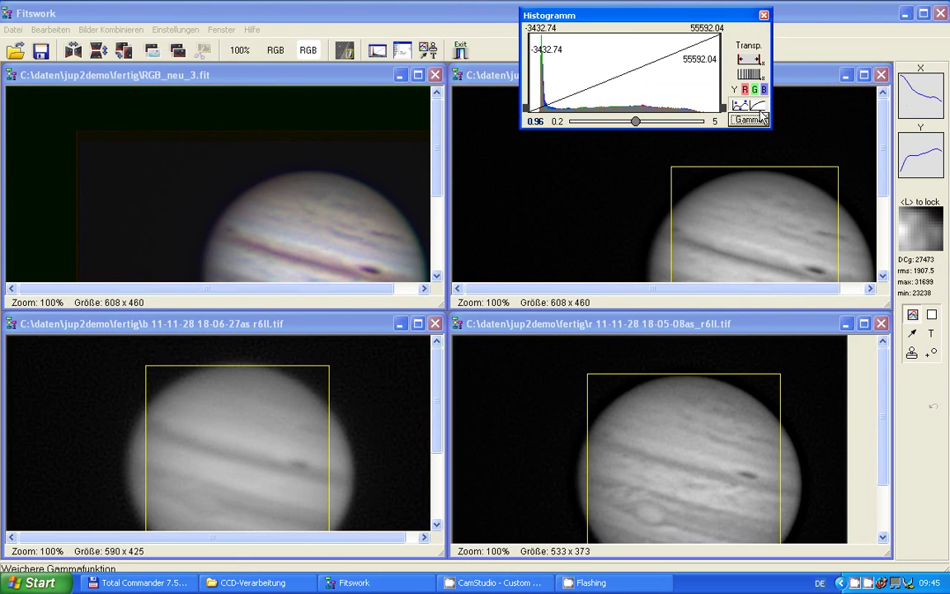
Compare Jupiter in the red, green and blue images, close the blue image and place the green image beside the red one.
mouse_move(884, 388)
mouse_down()
mouse_move(889, 426)
mouse_move(886, 403)
mouse_up()
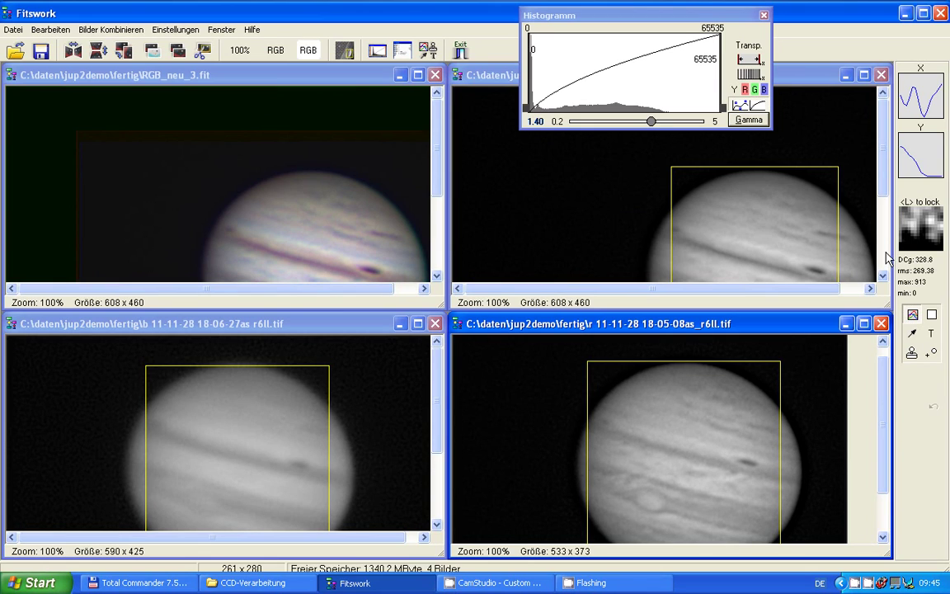
click(884, 203)
drag(885, 203, 883, 229)
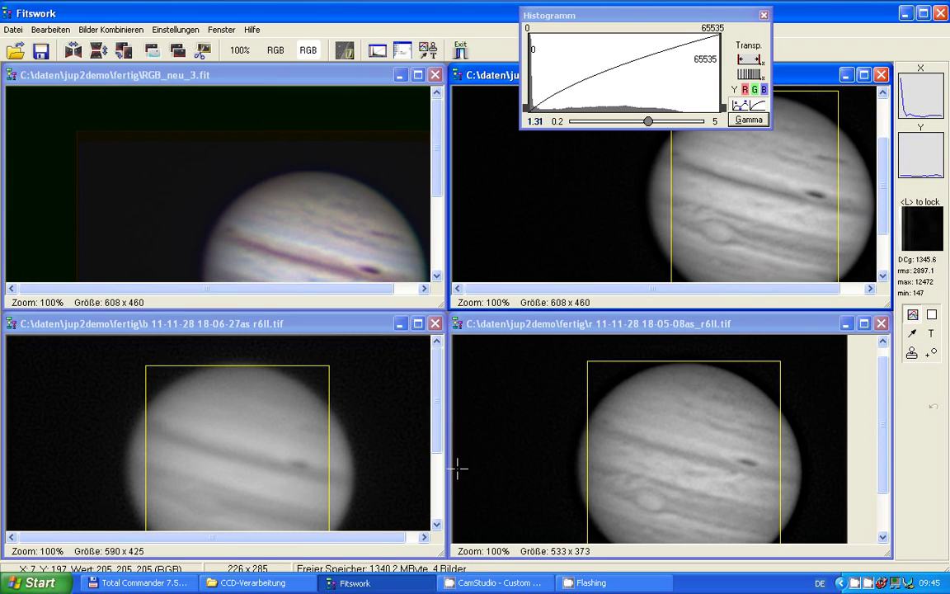
drag(436, 439, 438, 476)
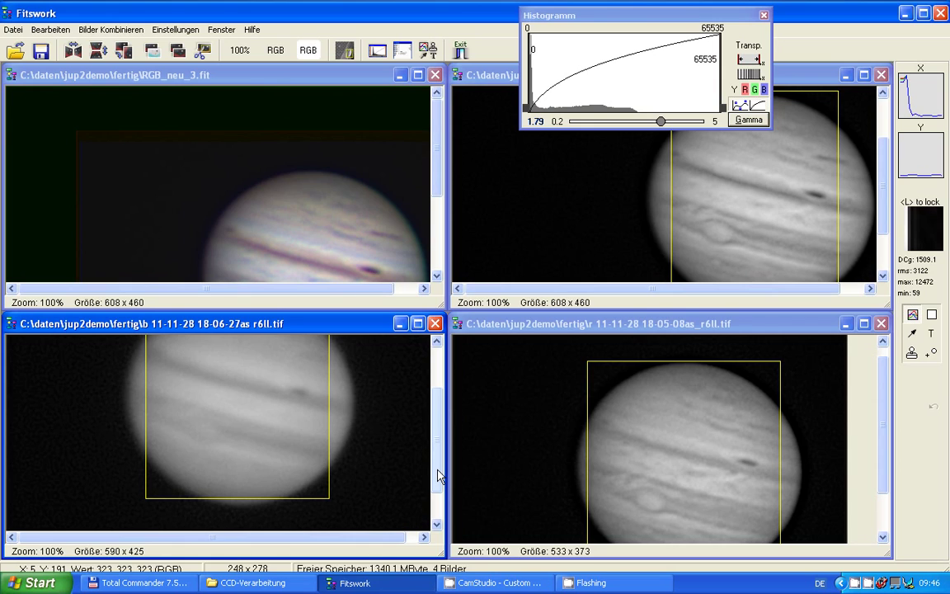
click(433, 328)
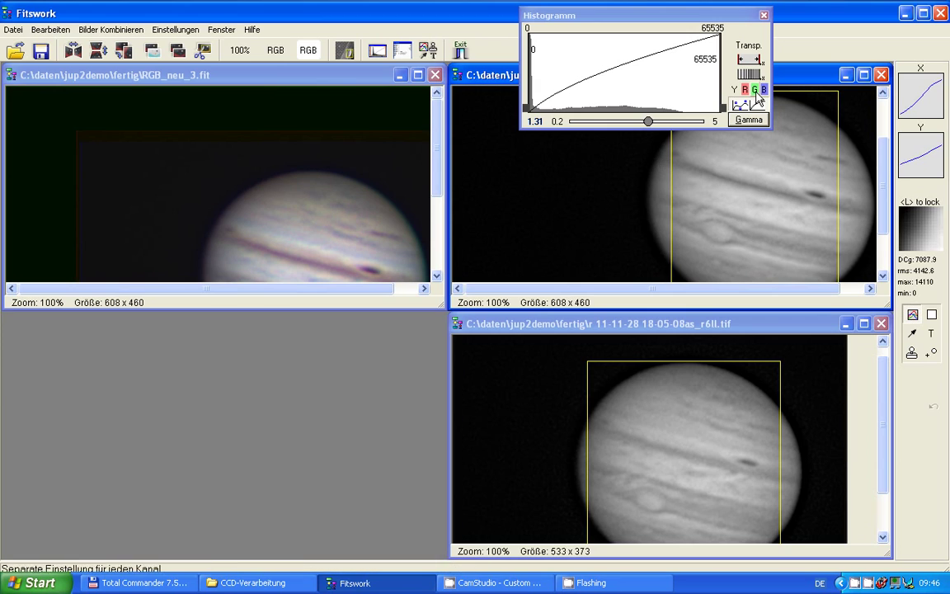
drag(806, 80, 377, 341)
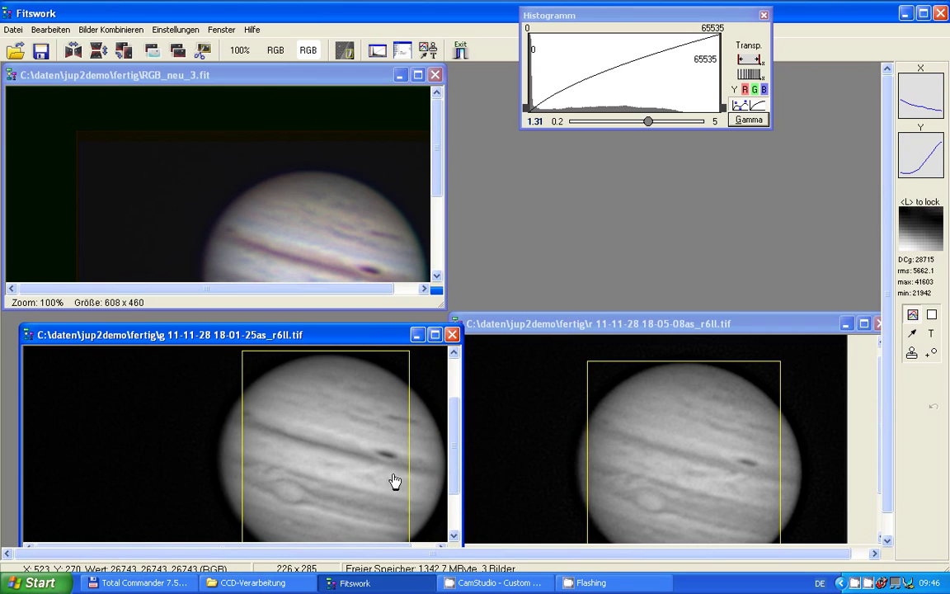
click(114, 30)
click(106, 44)
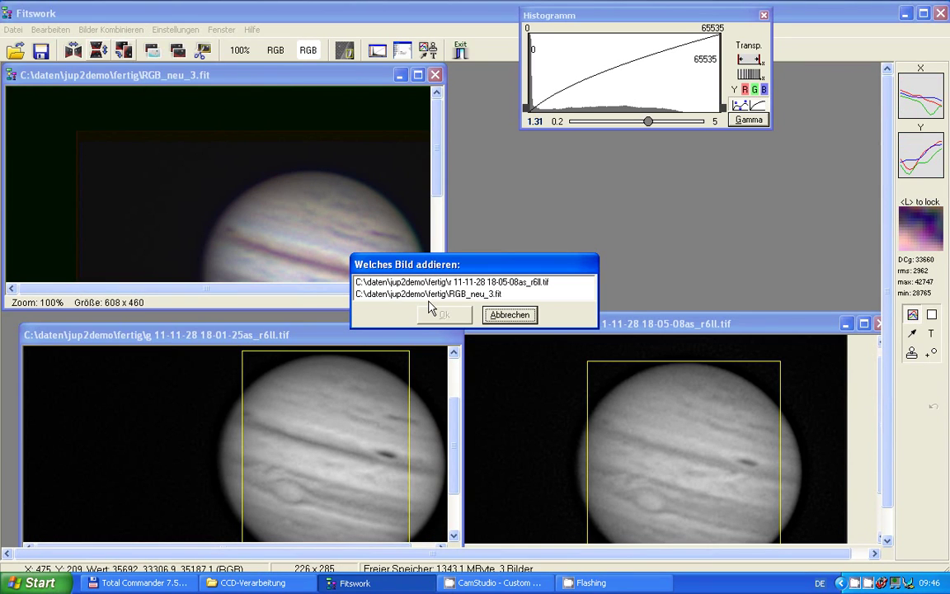
click(497, 314)
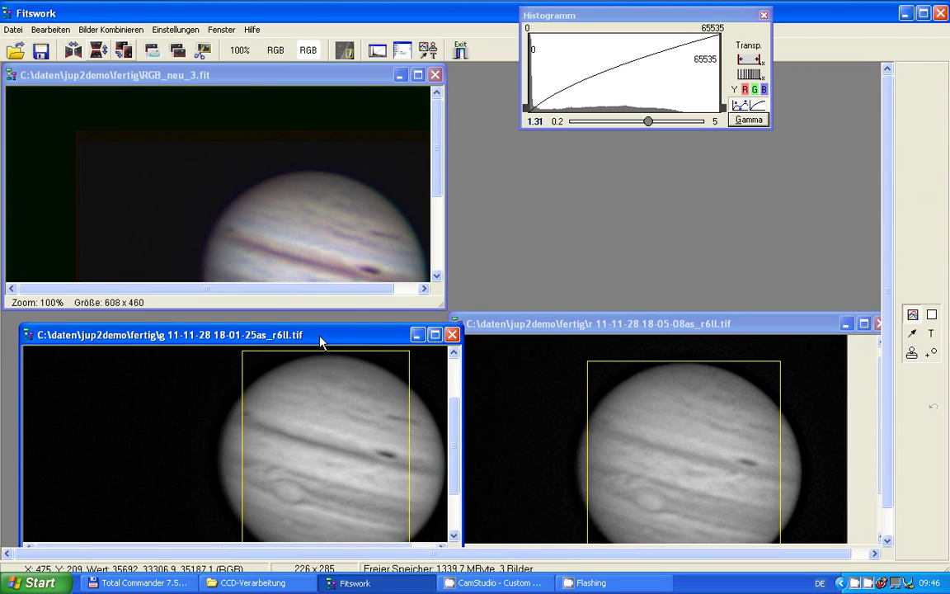
click(115, 29)
click(132, 30)
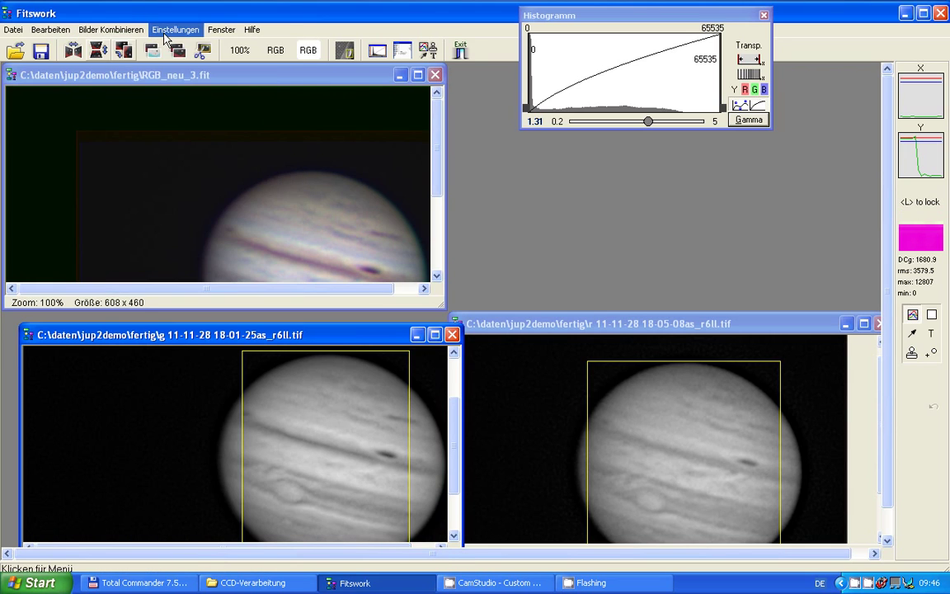
click(114, 30)
click(124, 43)
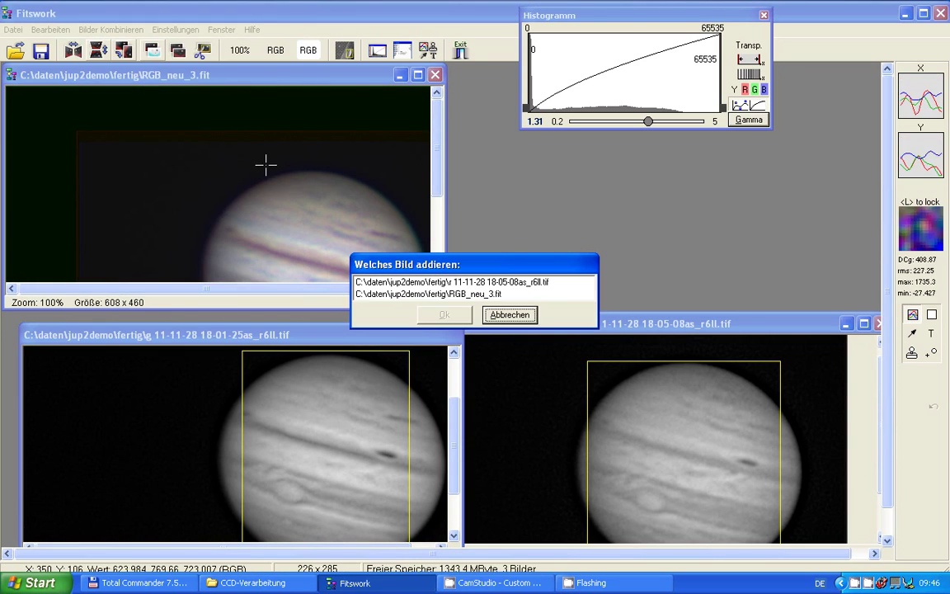
click(412, 282)
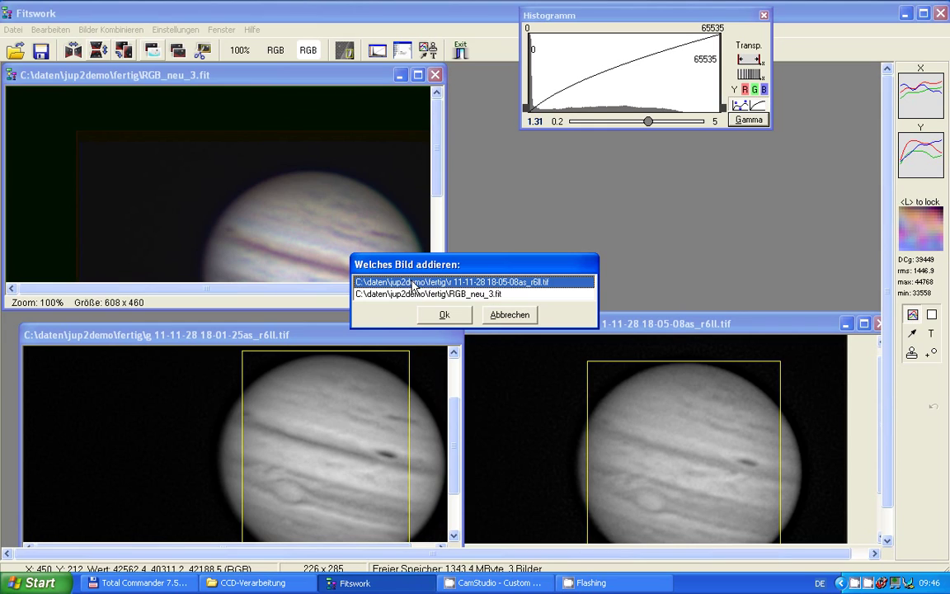
click(444, 315)
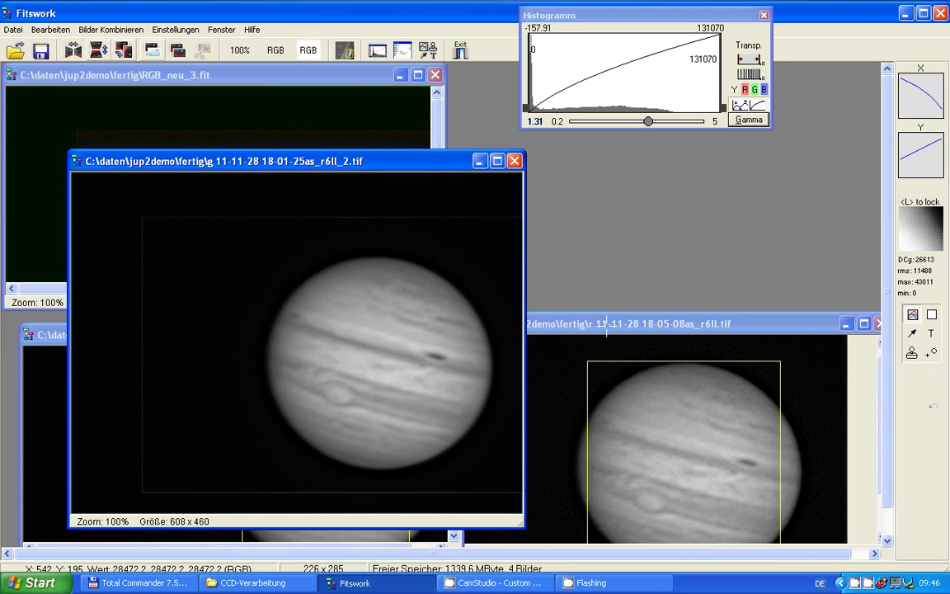
Close the original red and green images and move the summed image clear of RGB_neu_3.fit.
click(879, 325)
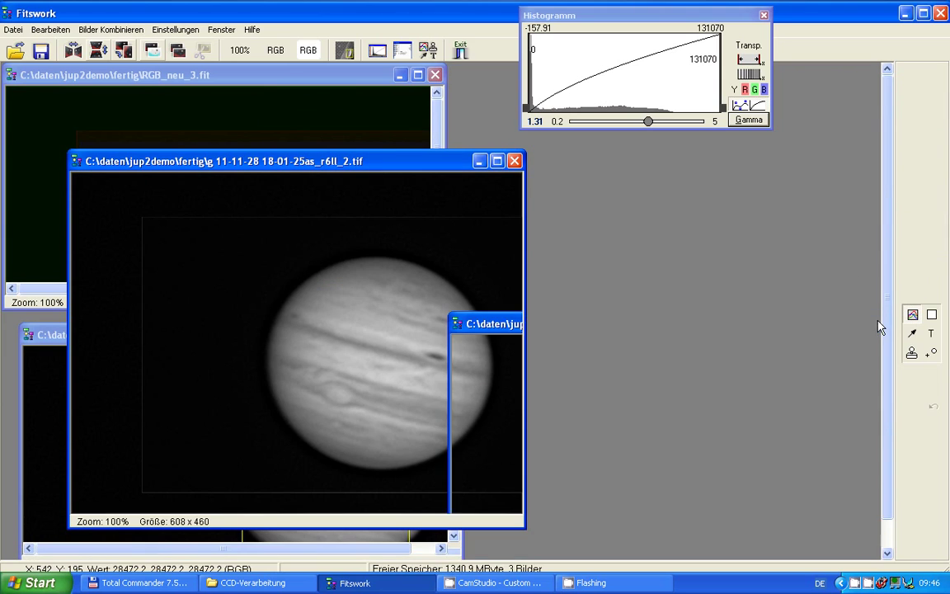
drag(449, 167, 818, 130)
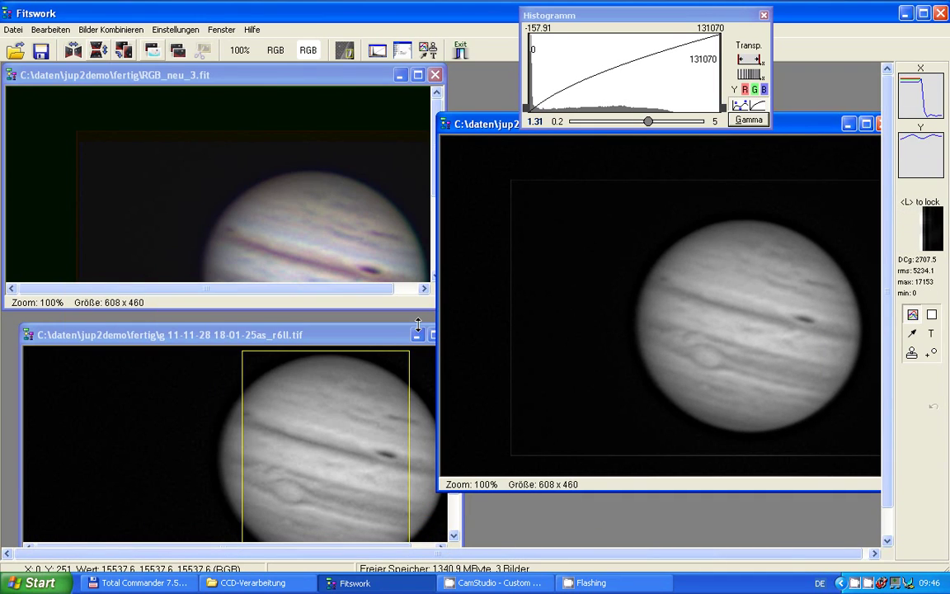
drag(359, 339, 305, 324)
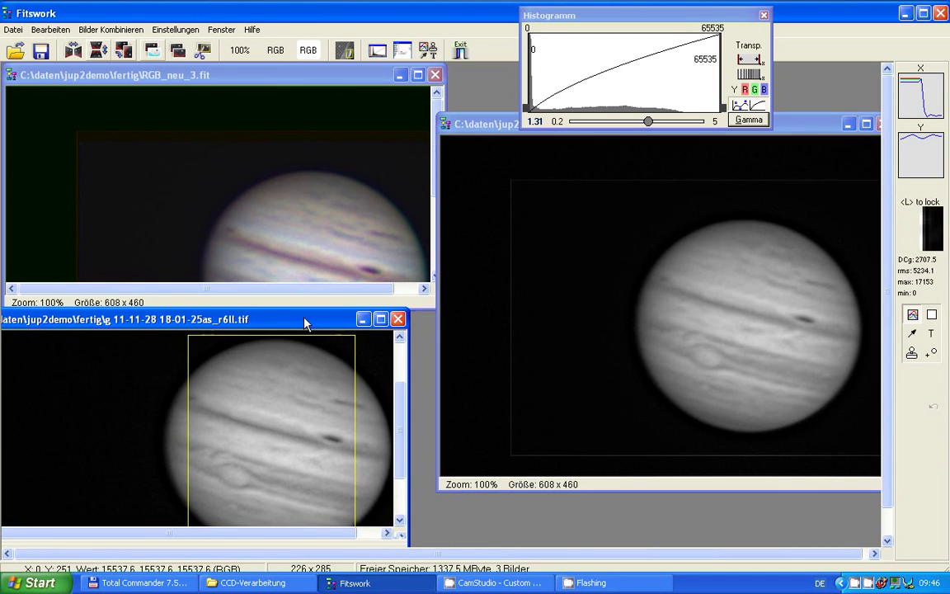
click(398, 320)
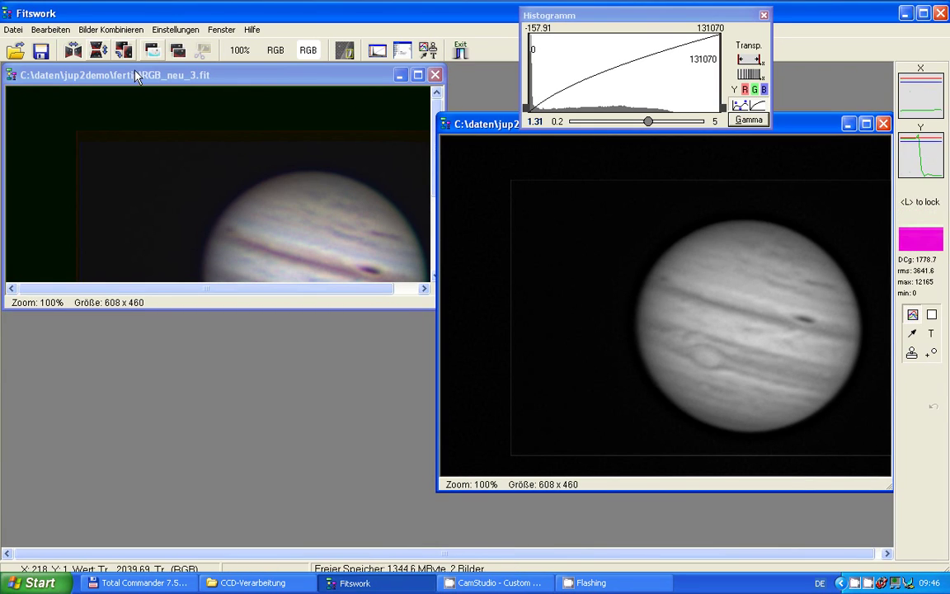
Start the Wavelet Rauschfilter on the summed image and calculate it with the layer 2 detail enhancement at 3.29.
click(51, 31)
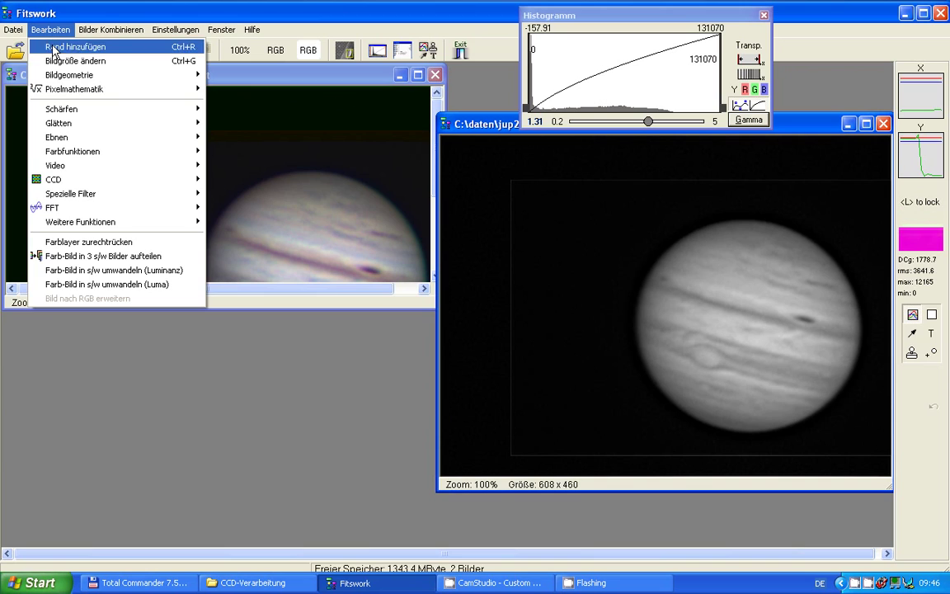
mouse_move(64, 111)
mouse_move(97, 126)
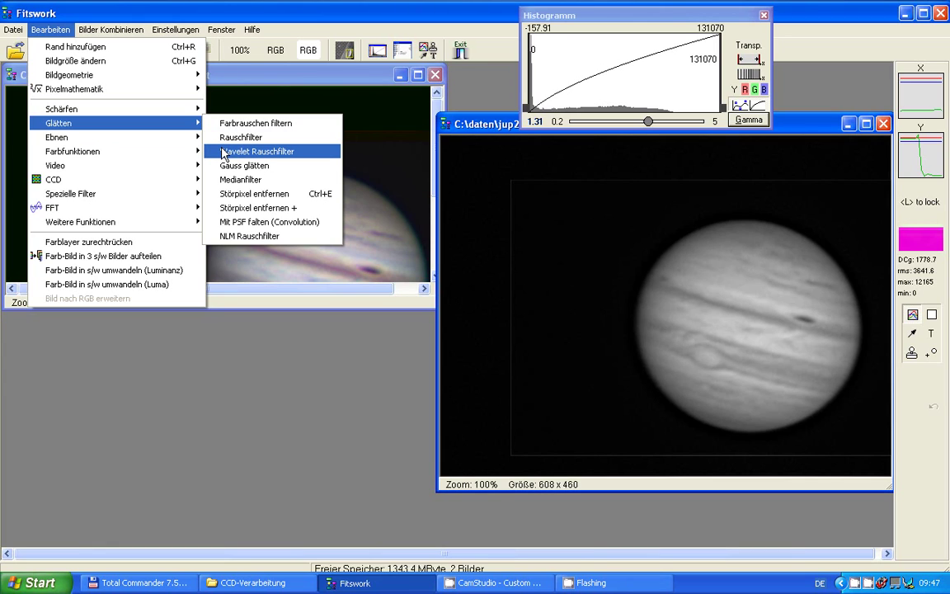
click(223, 153)
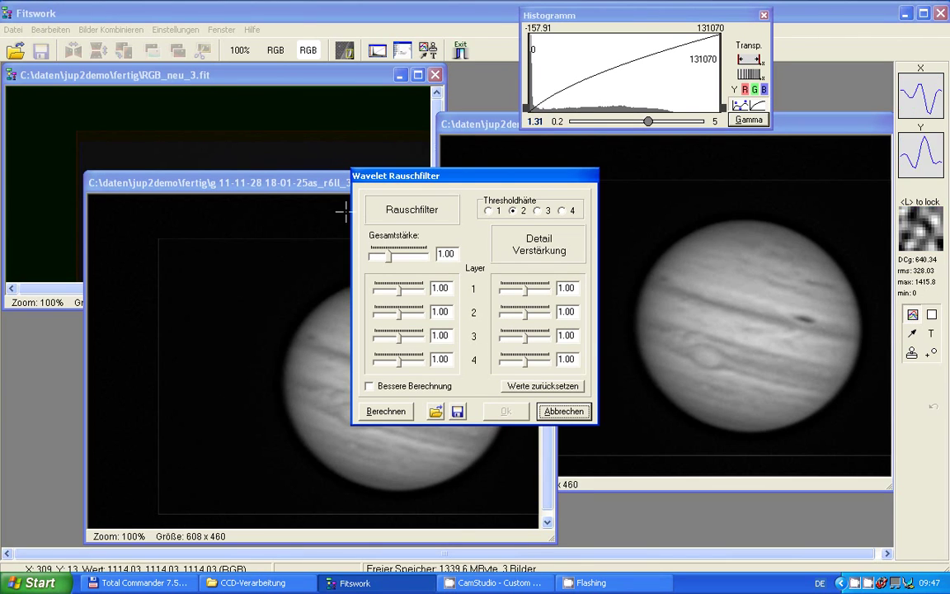
drag(460, 179, 607, 180)
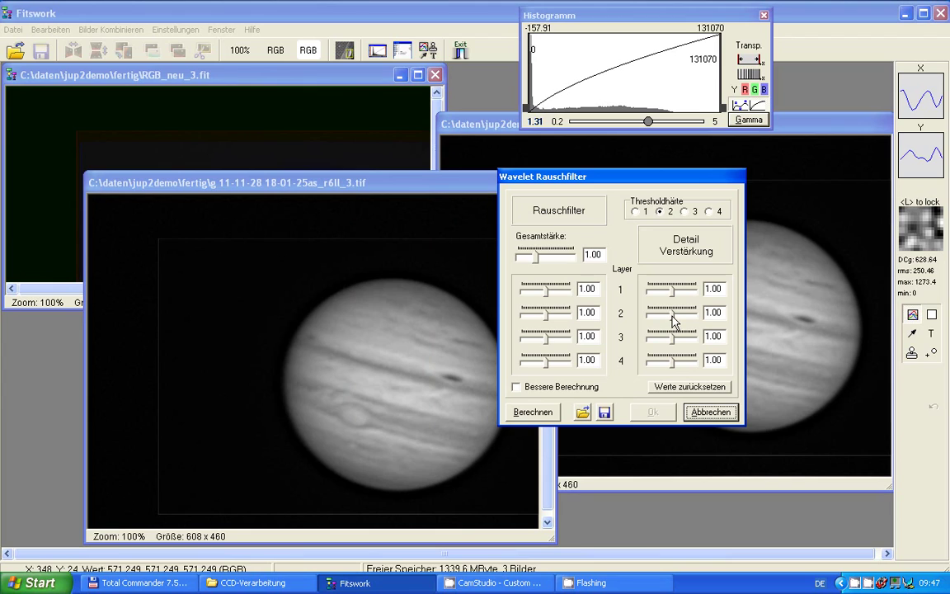
drag(672, 320, 693, 321)
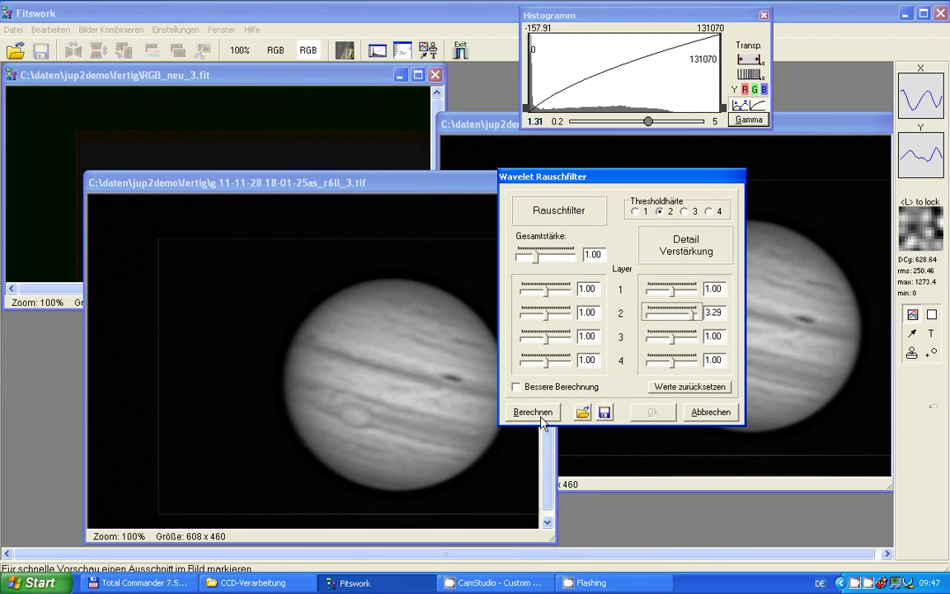
click(542, 418)
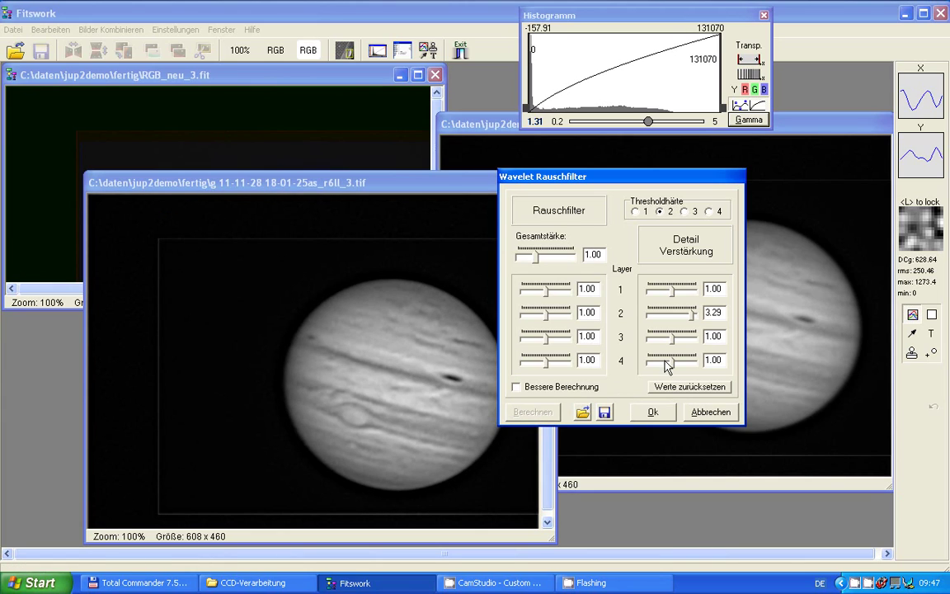
Set the wavelet detail enhancement to 1.13 for layer 1, 3.29 for layer 2 and 1.56 for layer 3, and apply the filter.
click(689, 319)
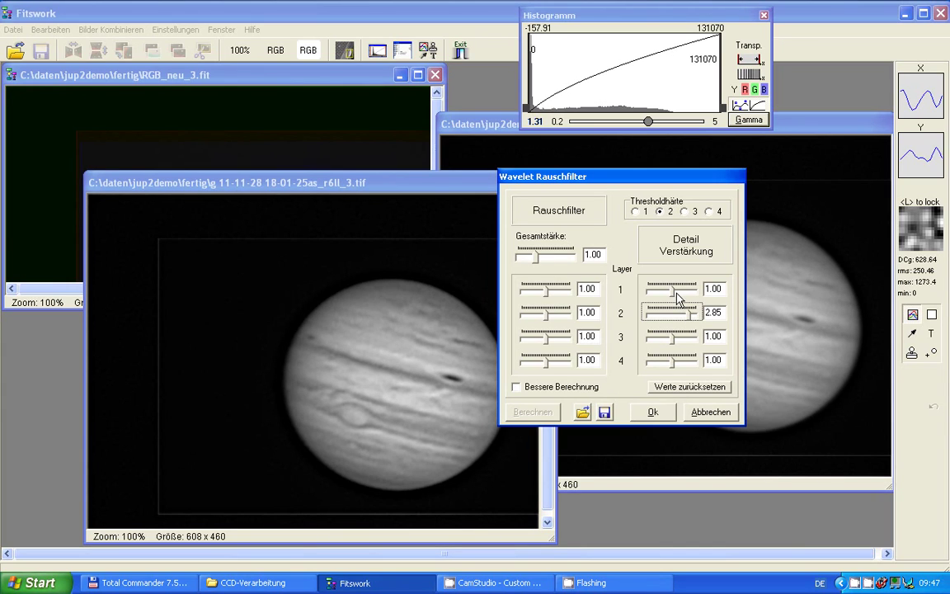
click(691, 317)
mouse_move(674, 295)
mouse_down()
mouse_move(684, 295)
mouse_move(672, 296)
mouse_up()
drag(672, 334, 678, 344)
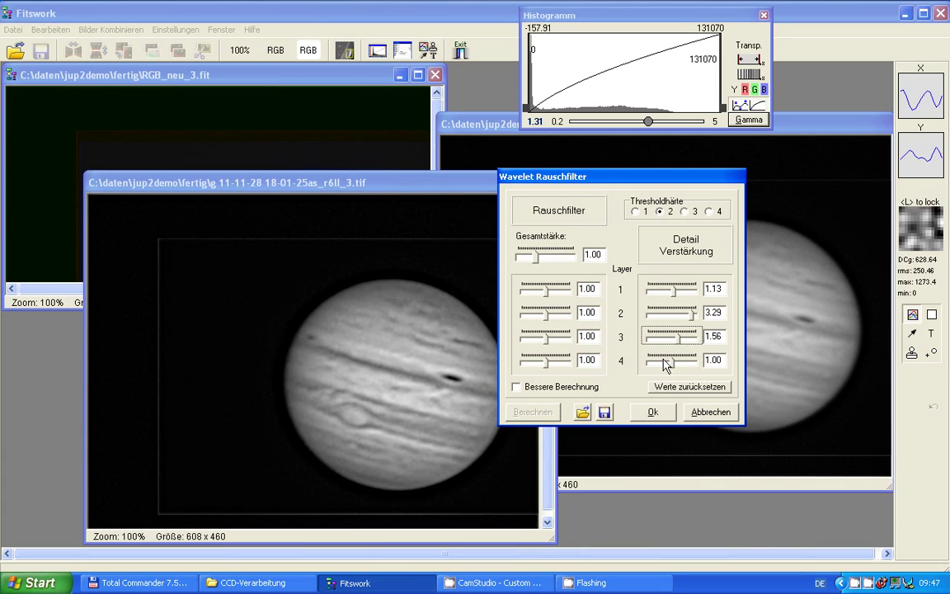
click(656, 411)
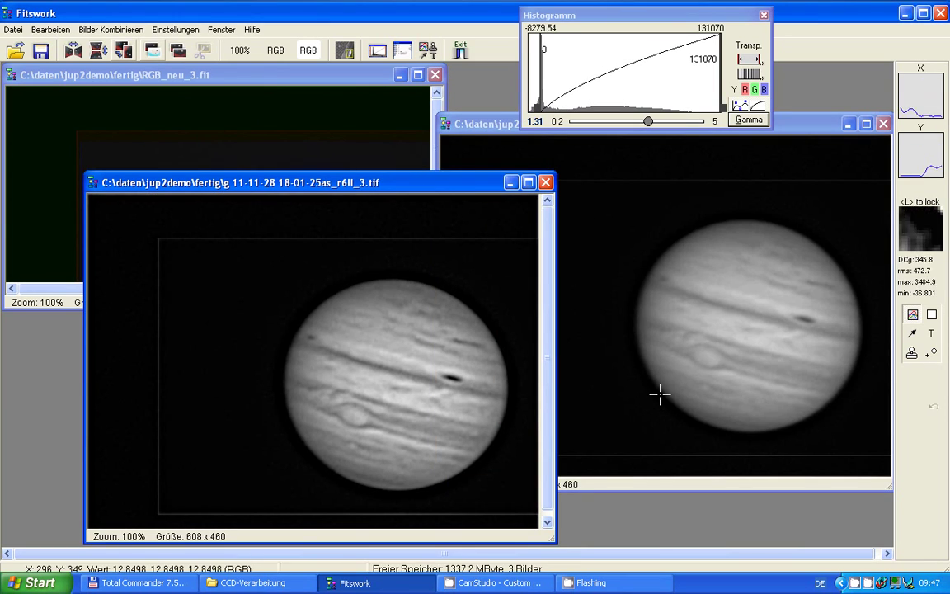
Place the filtered and unfiltered summed images for comparison, and close the unfiltered one.
drag(429, 189, 421, 264)
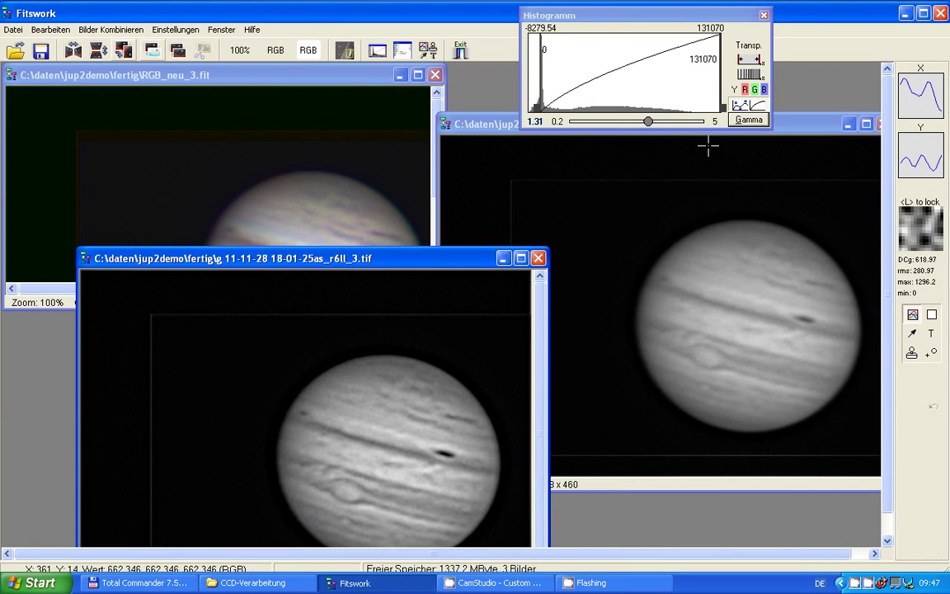
drag(793, 130, 702, 154)
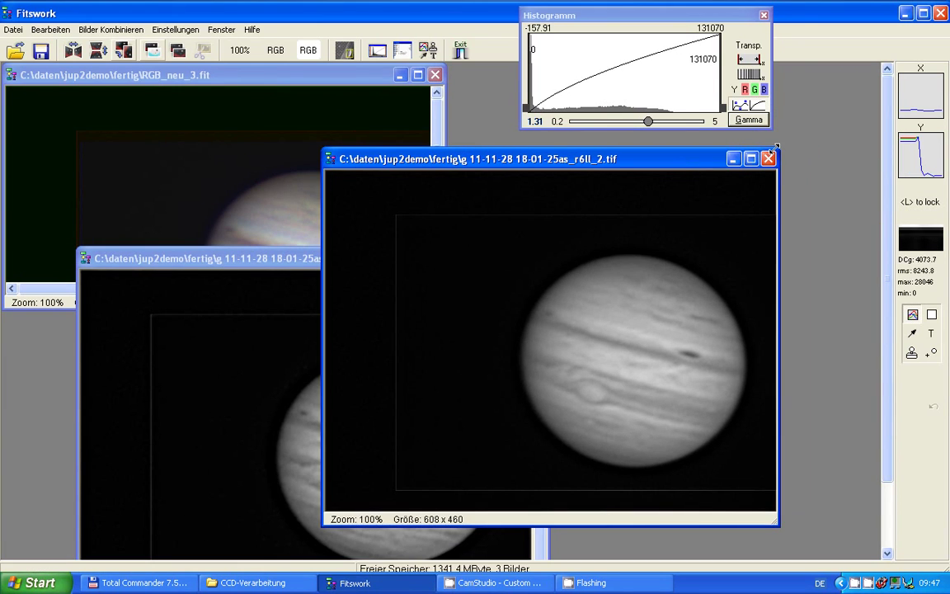
click(798, 145)
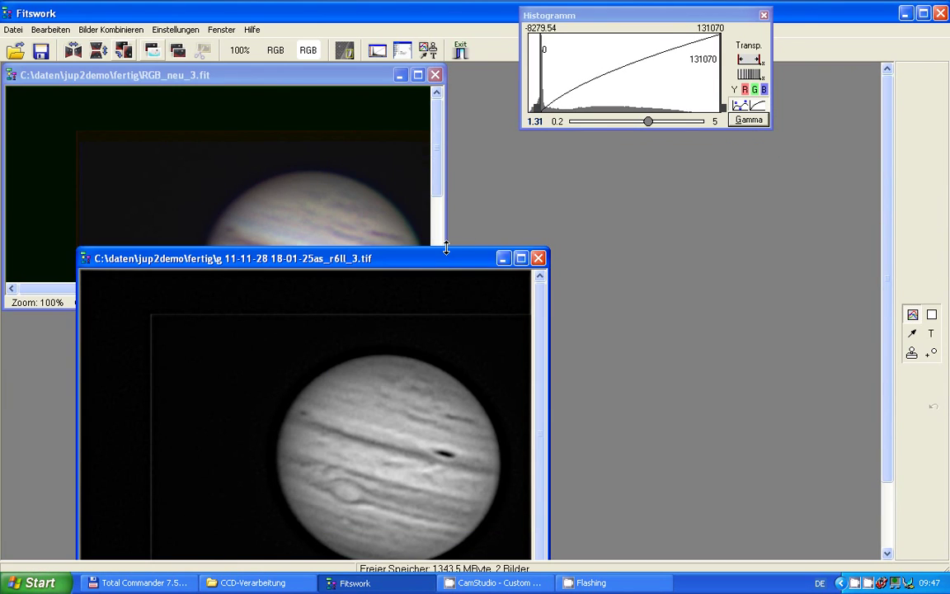
Arrange RGB_neu_3.fit and the sharpened summed image side by side.
drag(445, 261, 738, 170)
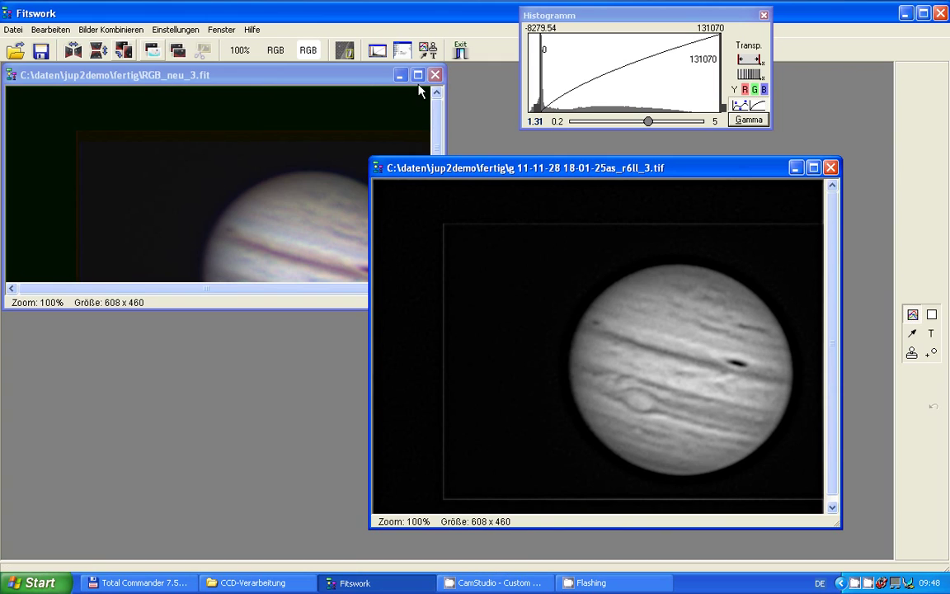
drag(365, 79, 345, 304)
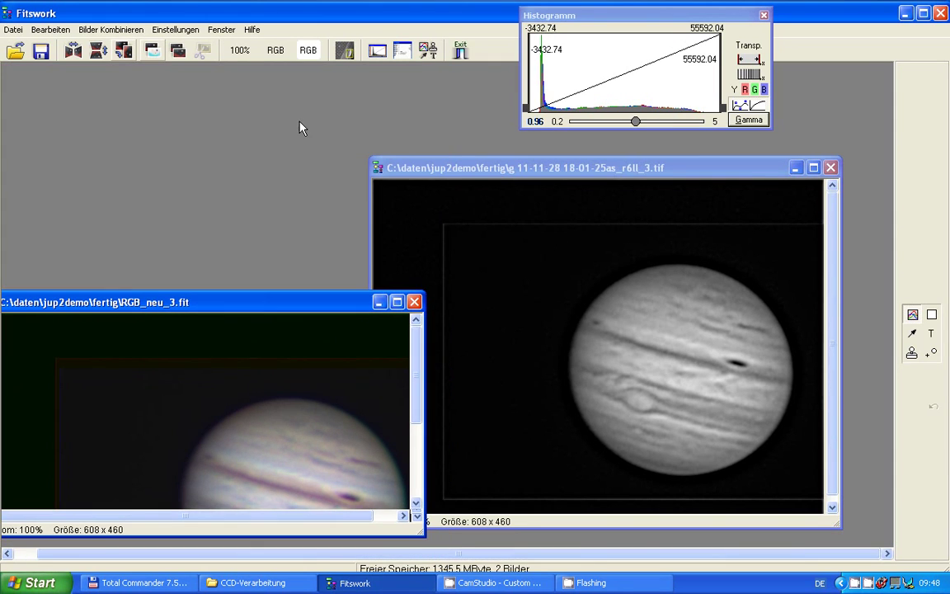
click(221, 30)
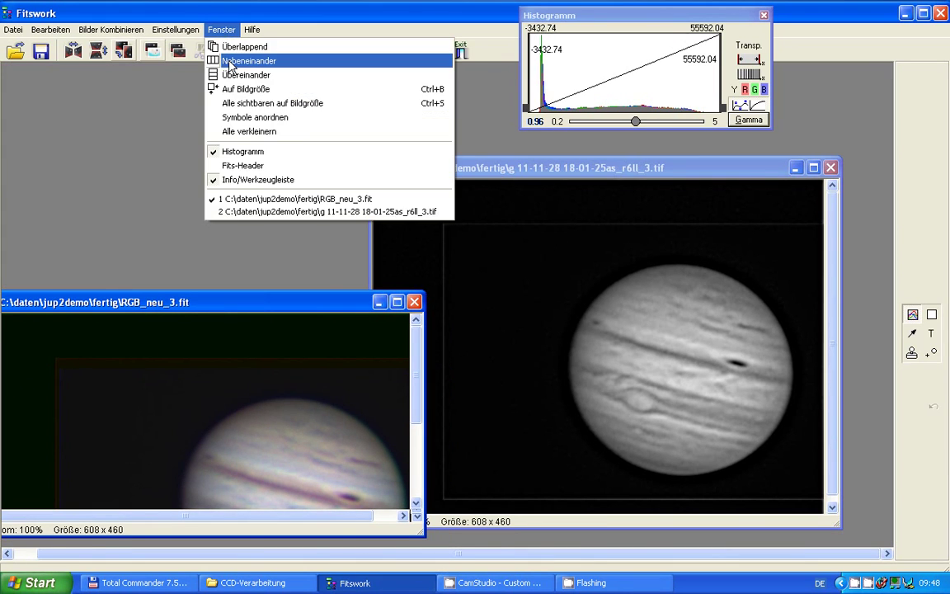
click(231, 66)
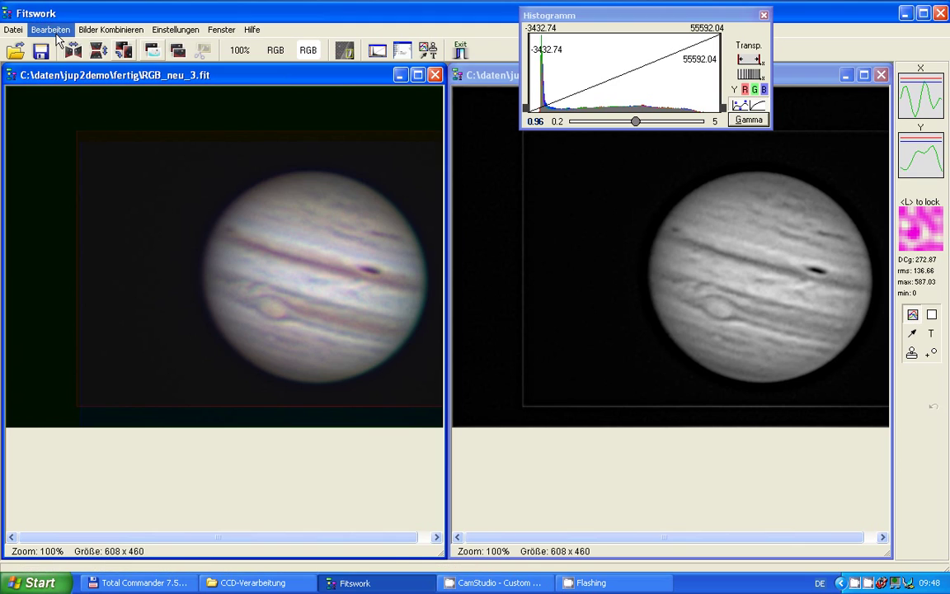
Convert the sharpened summed image to a black-and-white luminance image.
click(448, 64)
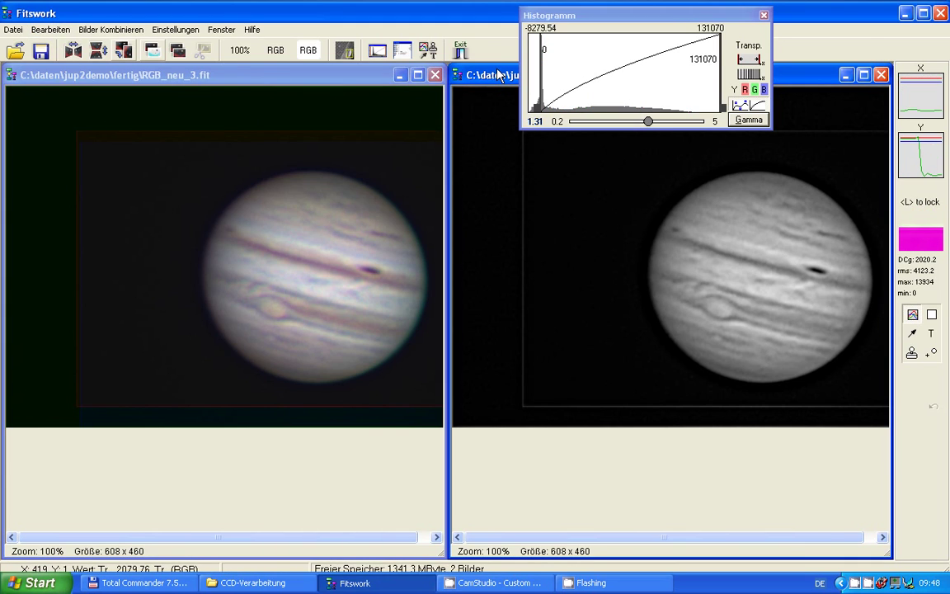
click(277, 52)
key(Escape)
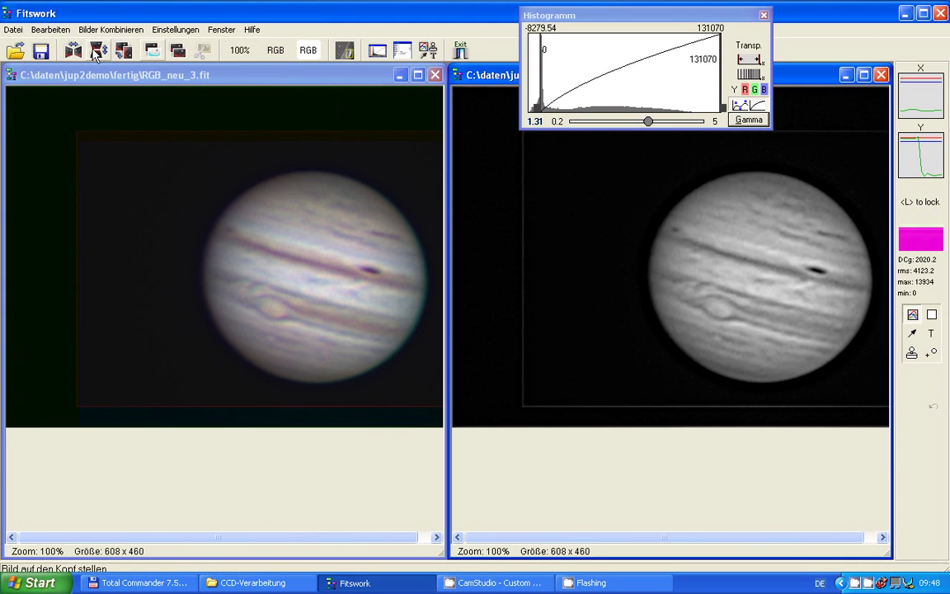
click(42, 36)
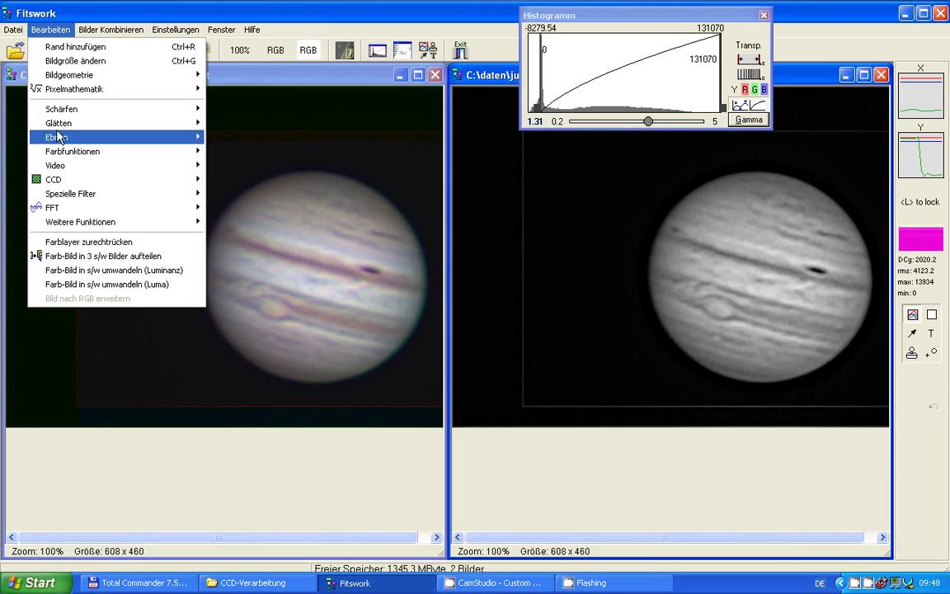
click(82, 272)
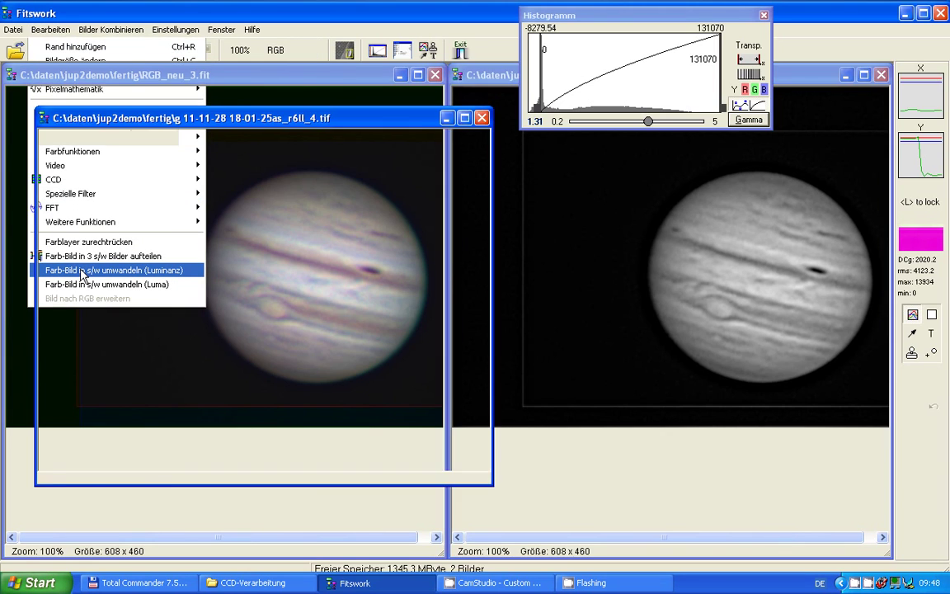
Close the colour version of the sharpened summed image and place the black-and-white luminance image beside RGB_neu_3.fit.
click(882, 85)
click(882, 75)
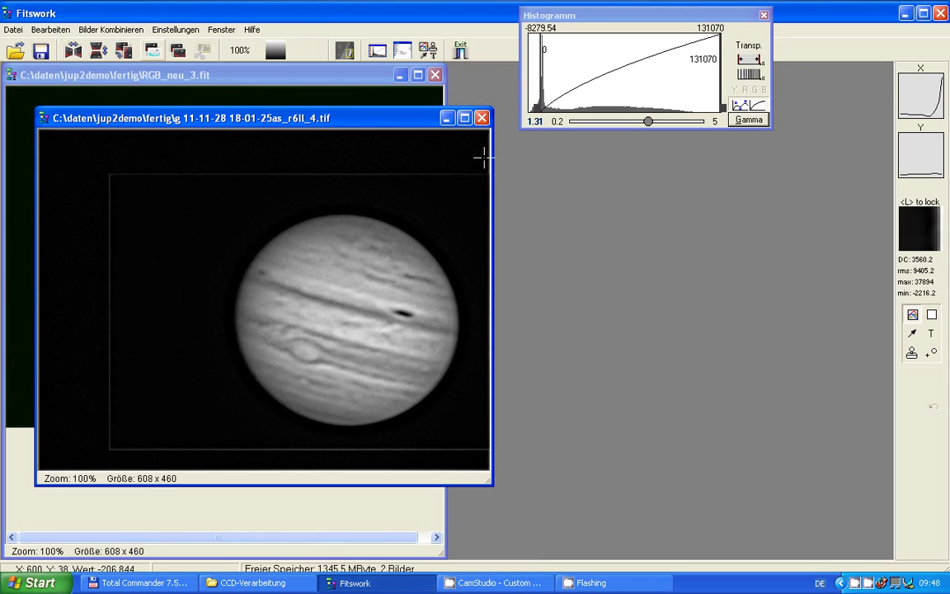
drag(419, 125, 806, 81)
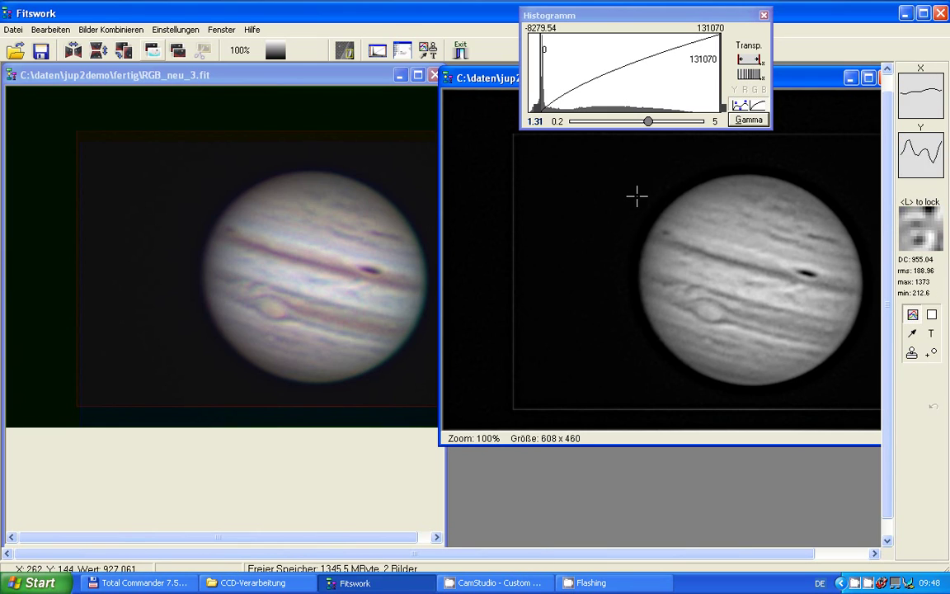
Mark Jupiter's disc in both images, about 232 × 245 and 234 × 247 pixels, combine them as unscaled L+RGB, and close the luminance image.
drag(665, 190, 836, 371)
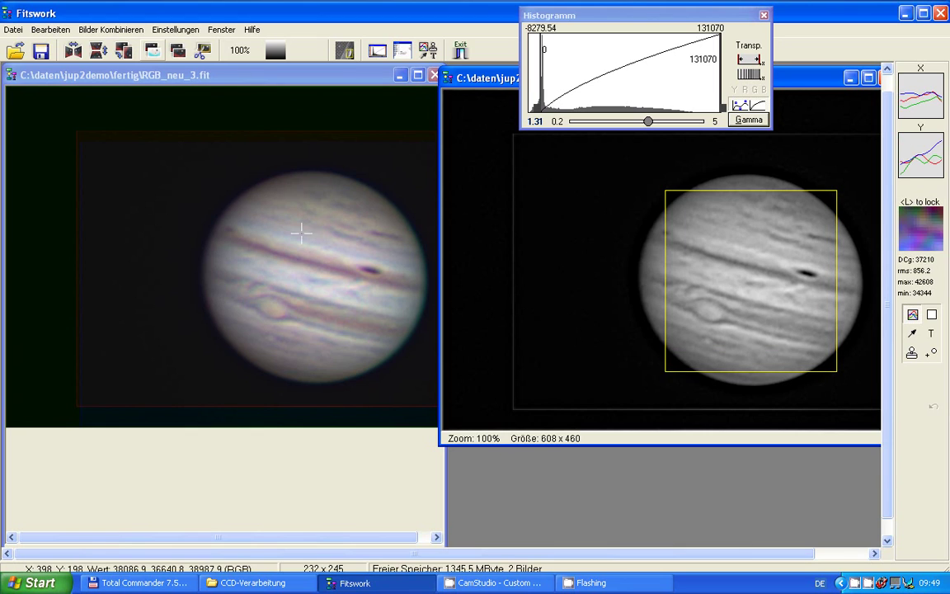
drag(239, 189, 385, 365)
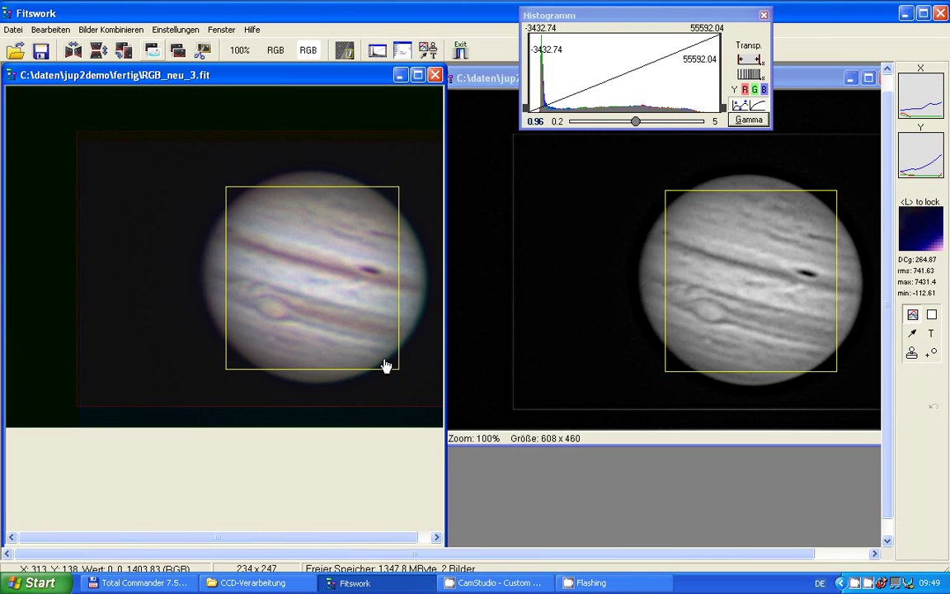
click(111, 30)
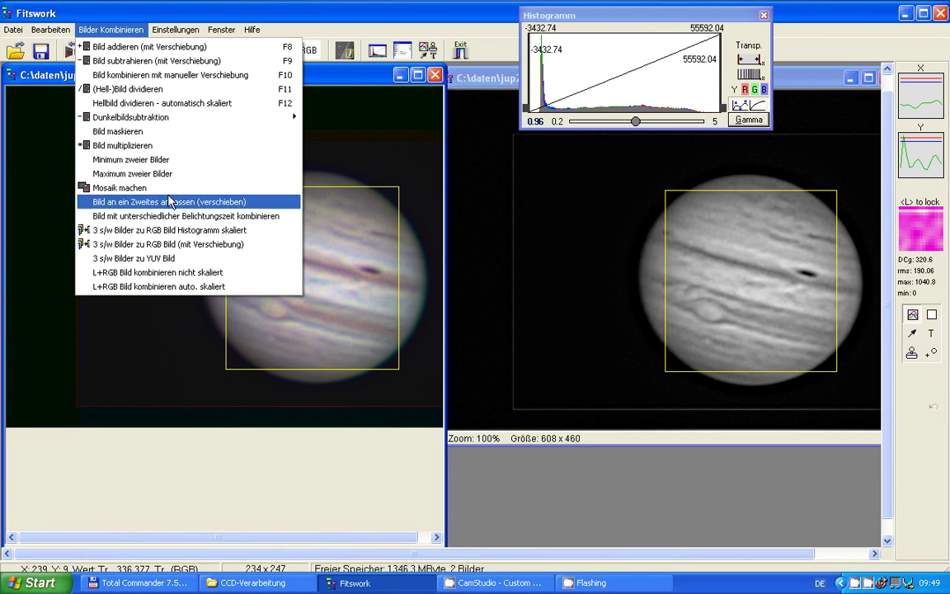
click(174, 273)
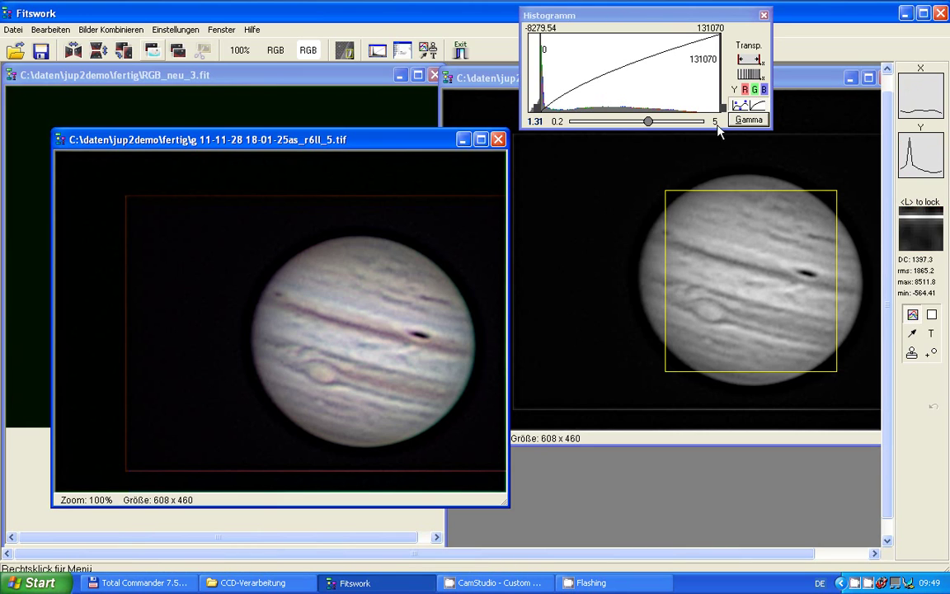
click(767, 147)
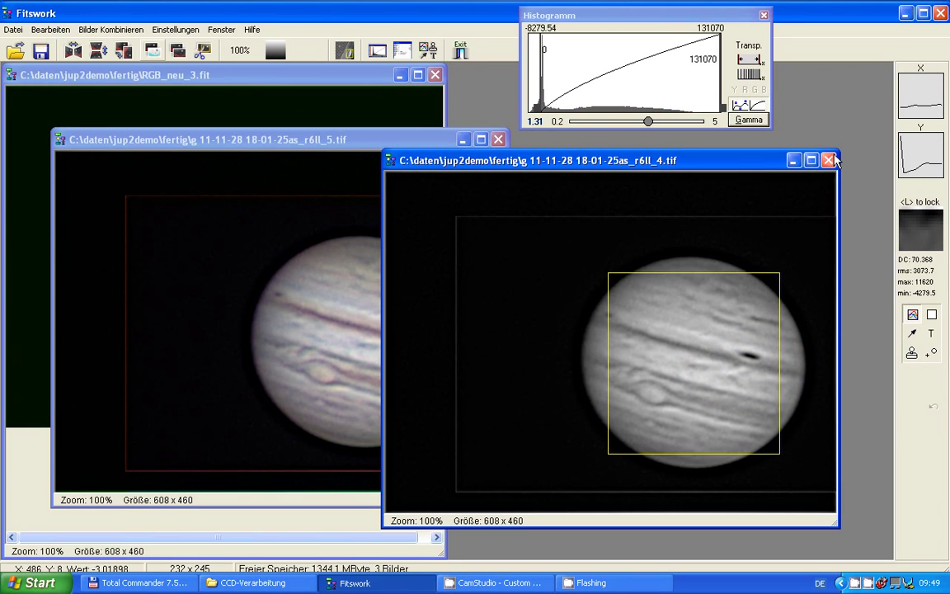
click(832, 160)
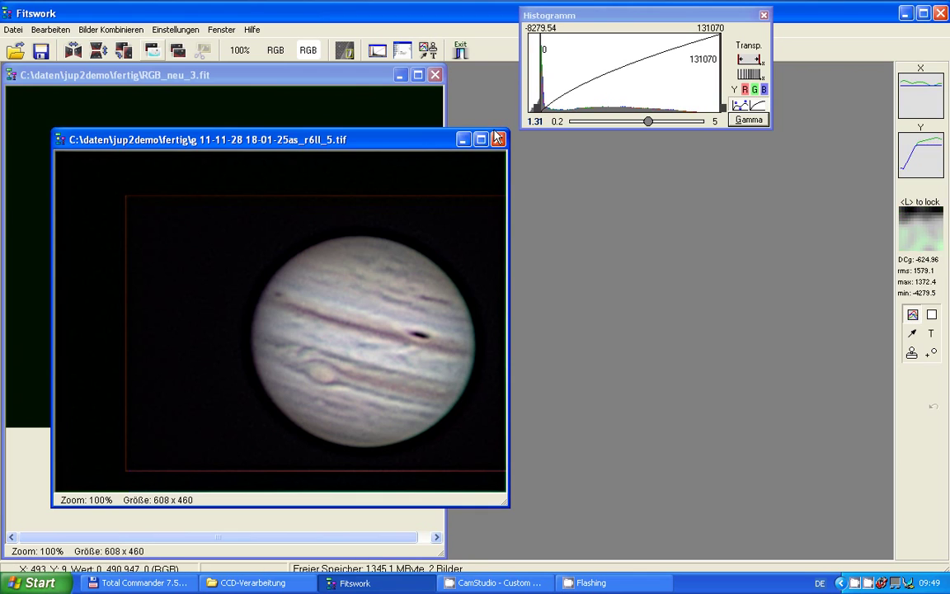
Set the combined image's histogram black point to -9368.21 and gamma to 0.88, and position it next to RGB_neu_3.fit for comparison.
drag(538, 111, 525, 113)
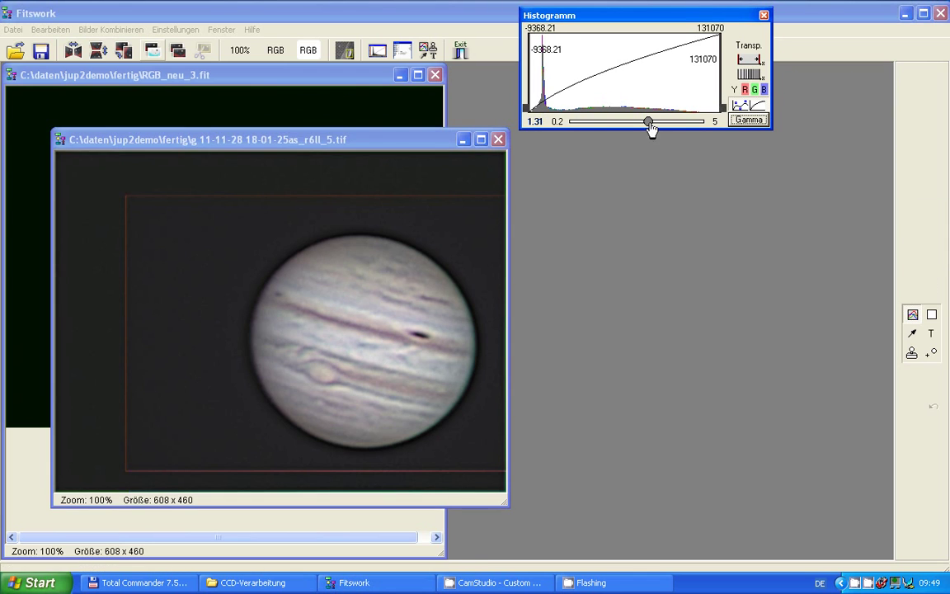
drag(650, 122, 634, 123)
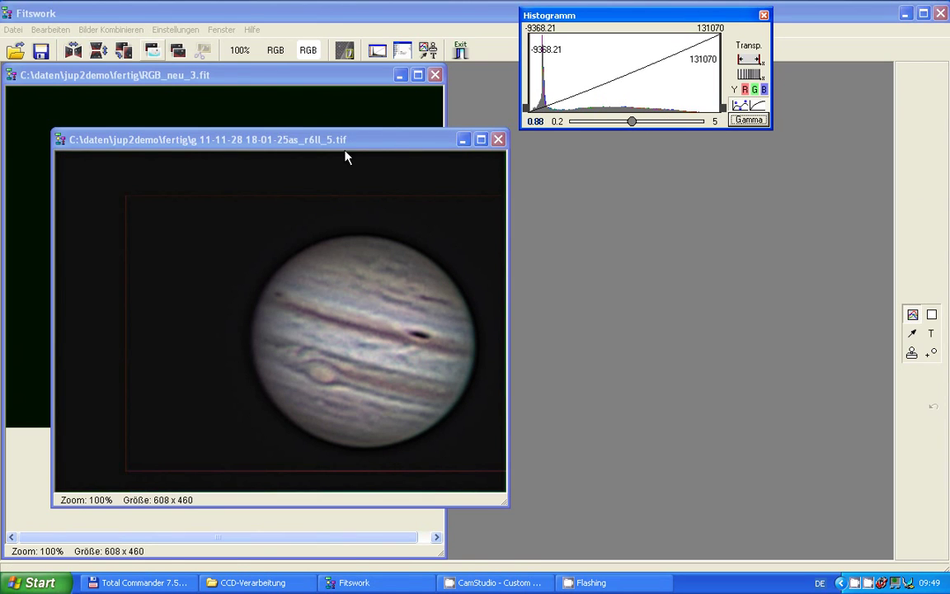
drag(323, 136, 698, 98)
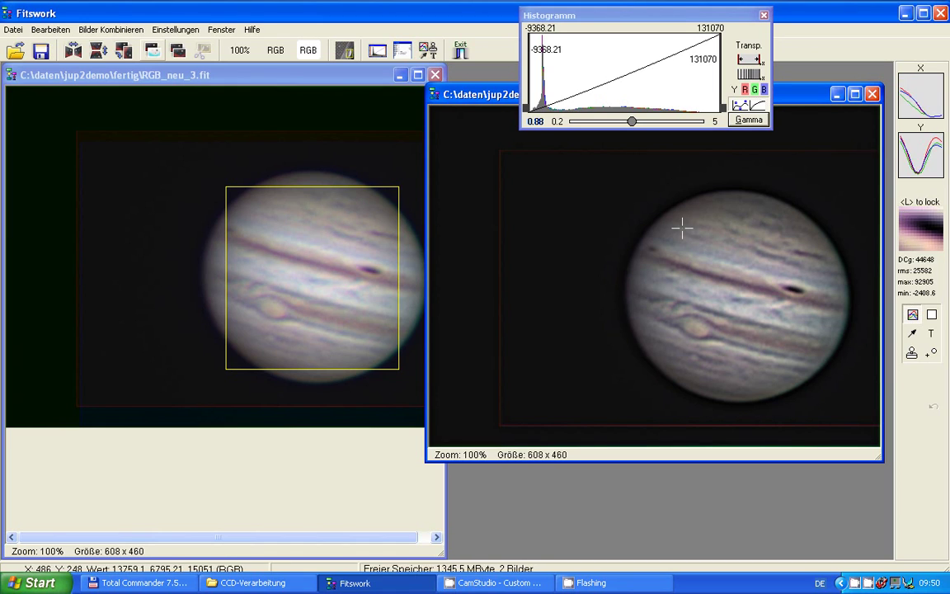
drag(493, 100, 323, 72)
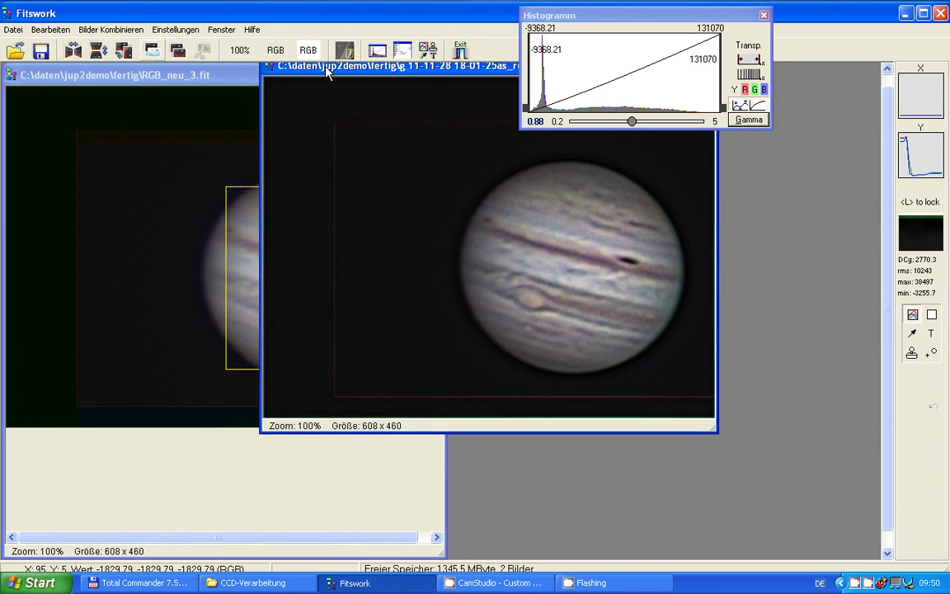
click(15, 30)
click(18, 73)
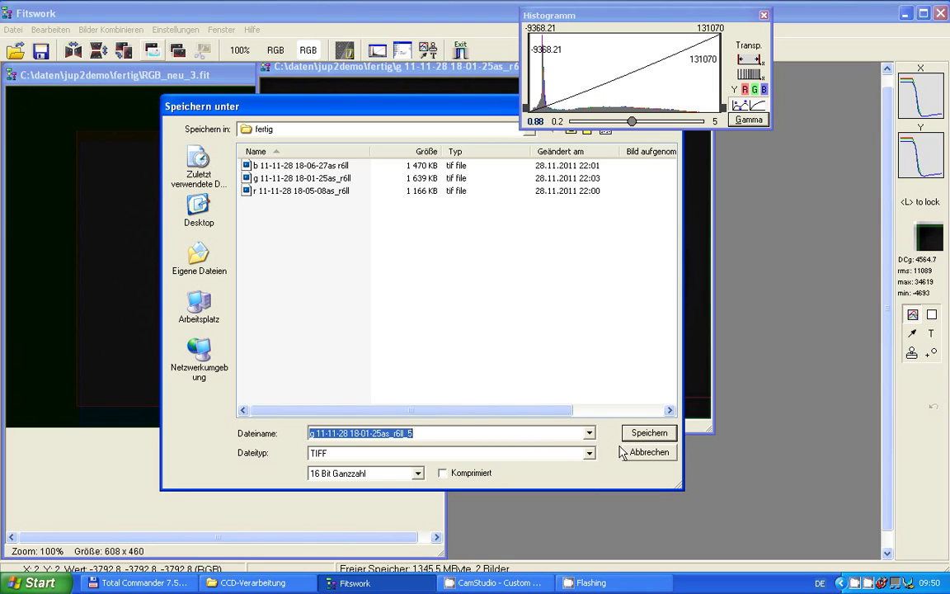
click(445, 435)
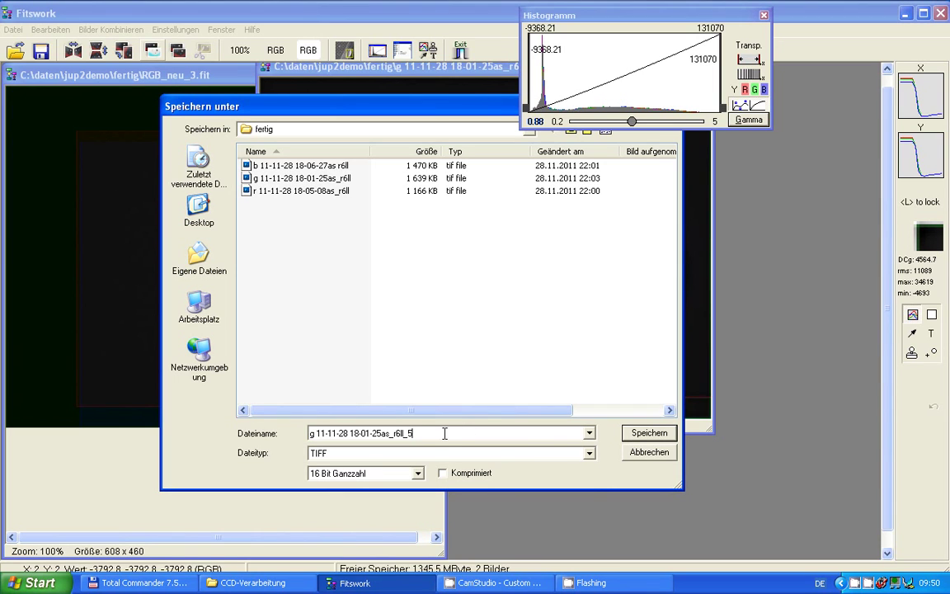
click(649, 433)
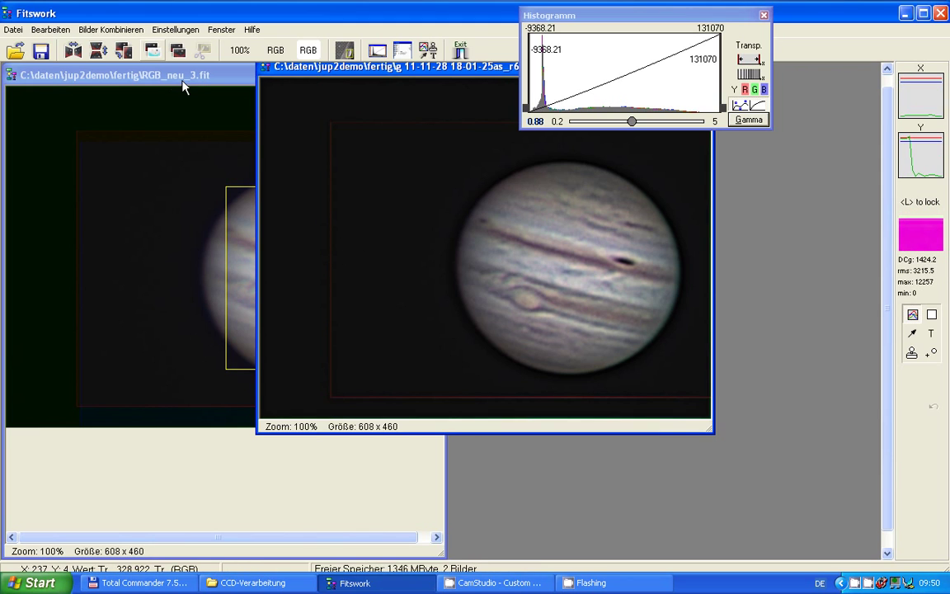
Save the original RGB image as a 32-bit floating-point FITS file named RGB_neu_3 in the fertig folder.
click(184, 82)
click(13, 29)
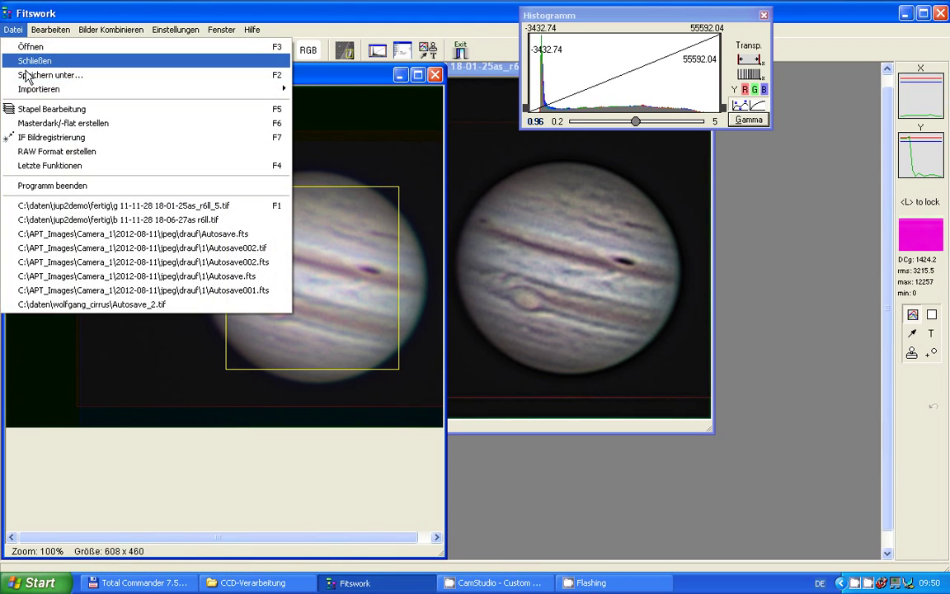
click(25, 76)
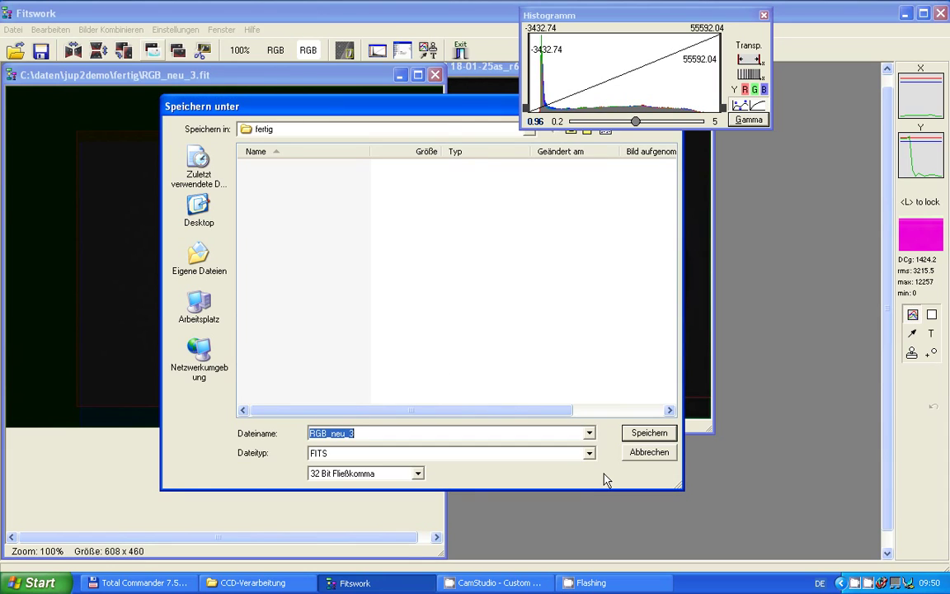
click(632, 434)
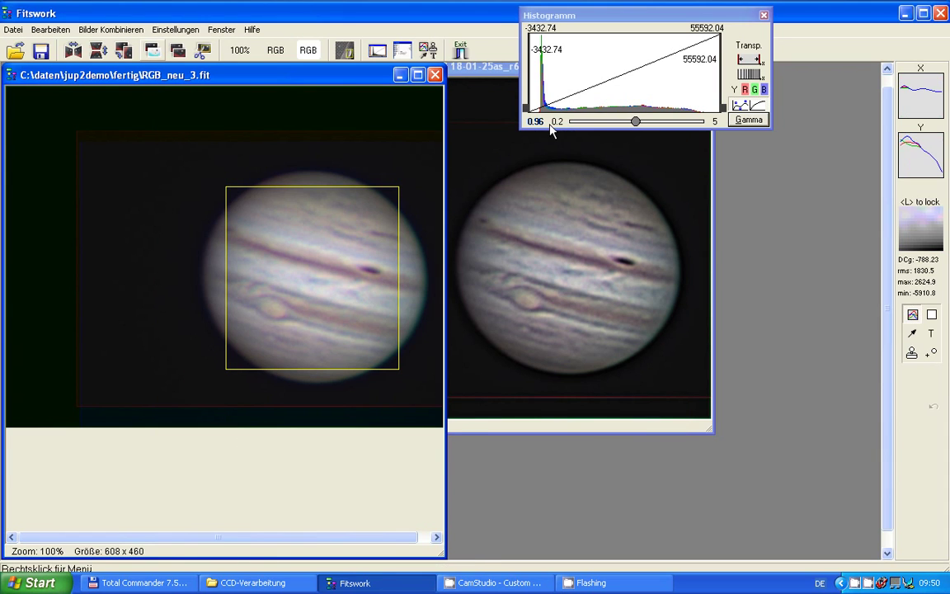
key(alt+Tab)
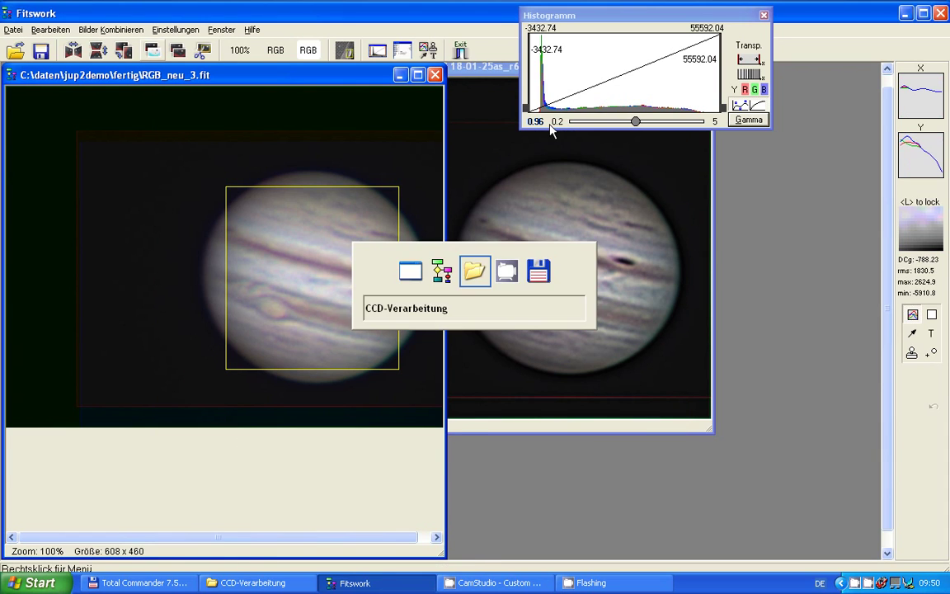
key(alt+Tab)
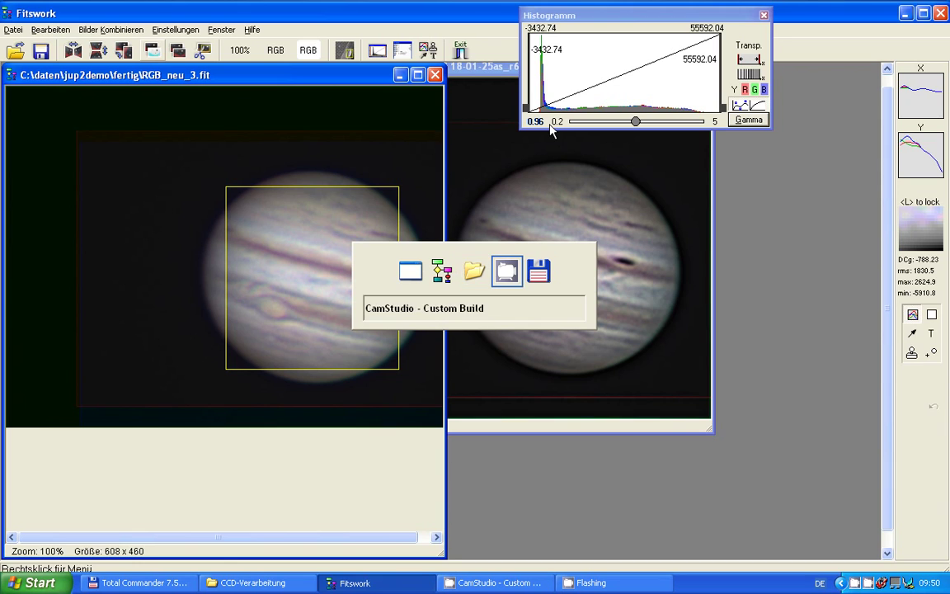